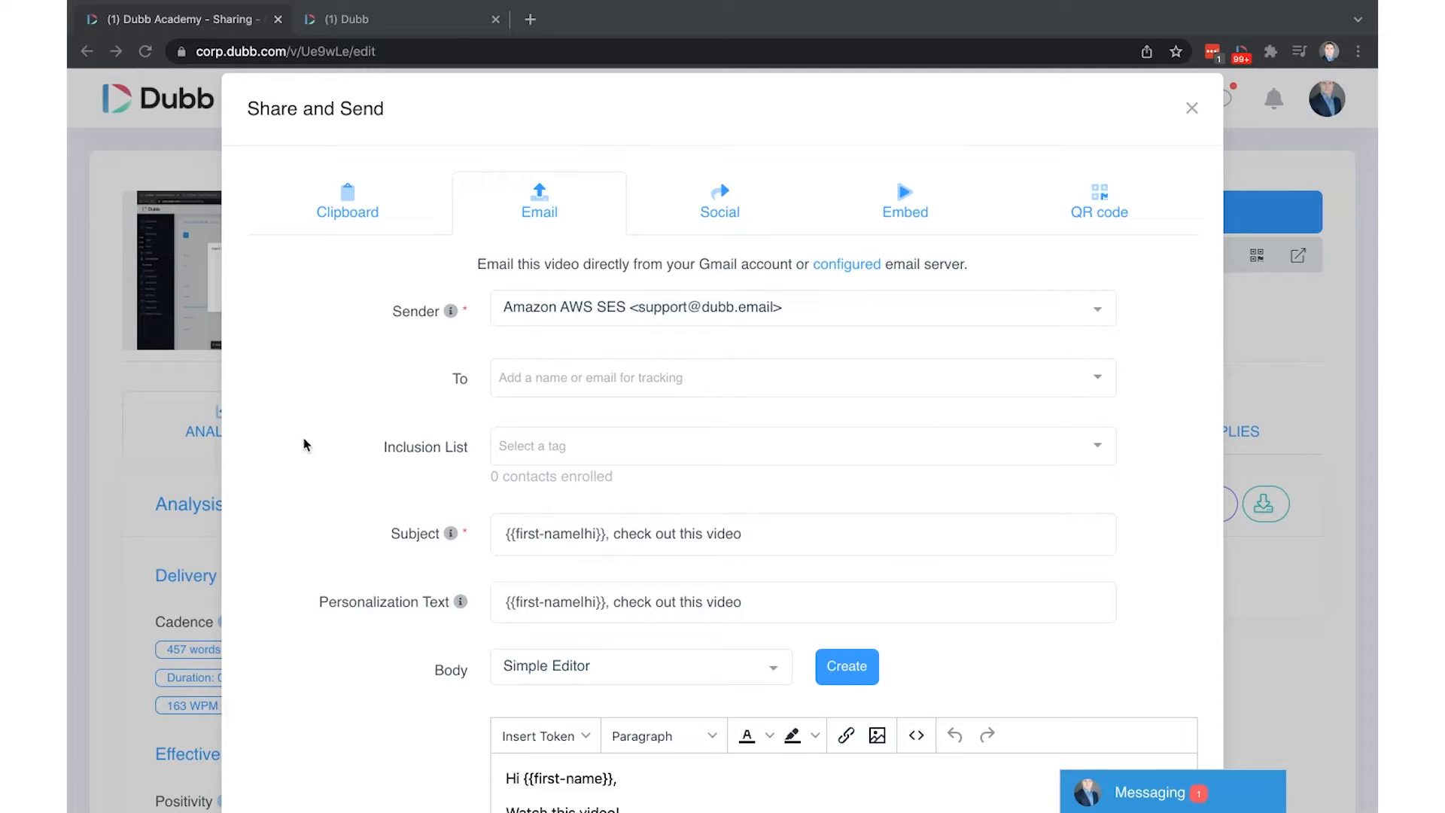
# Switch to the second browser tab, '(1) Dubb', to show the Dubb dashboard
pyautogui.click(390, 21)
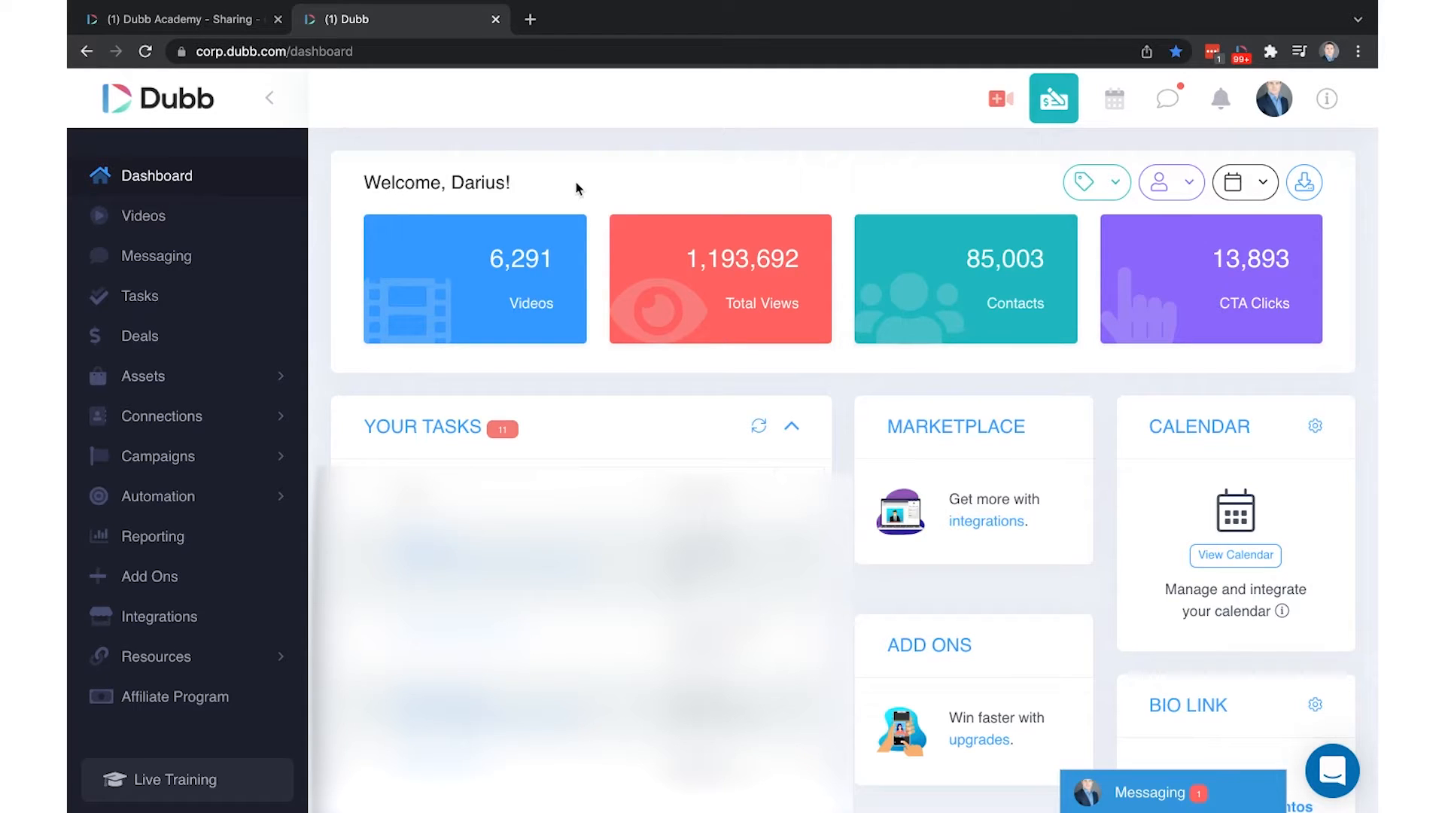
# Begin a new configuration under Your Settings > Team > Campaign Settings and list its types
pyautogui.click(1274, 99)
pyautogui.click(1200, 352)
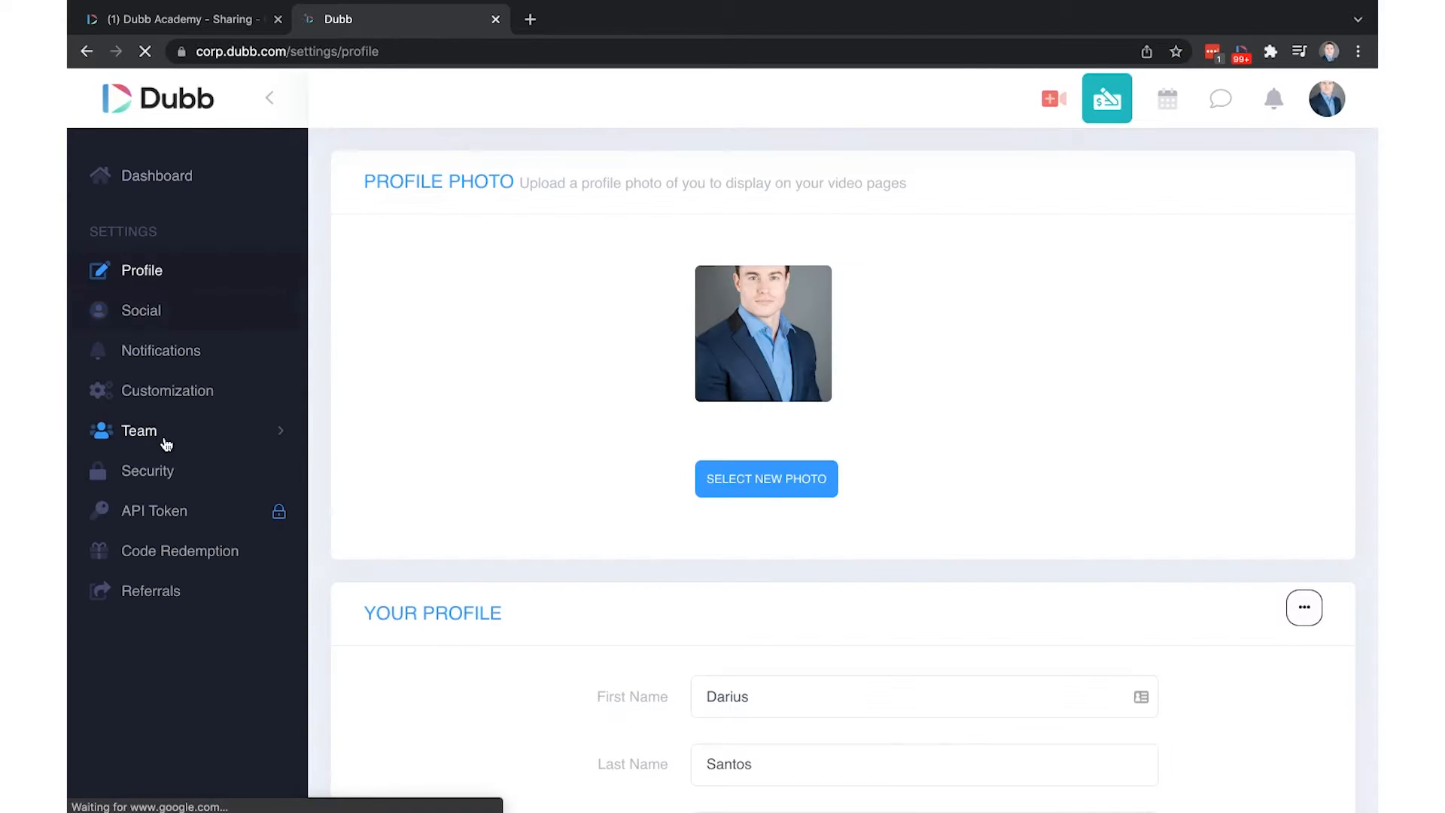
pyautogui.click(166, 443)
pyautogui.click(205, 689)
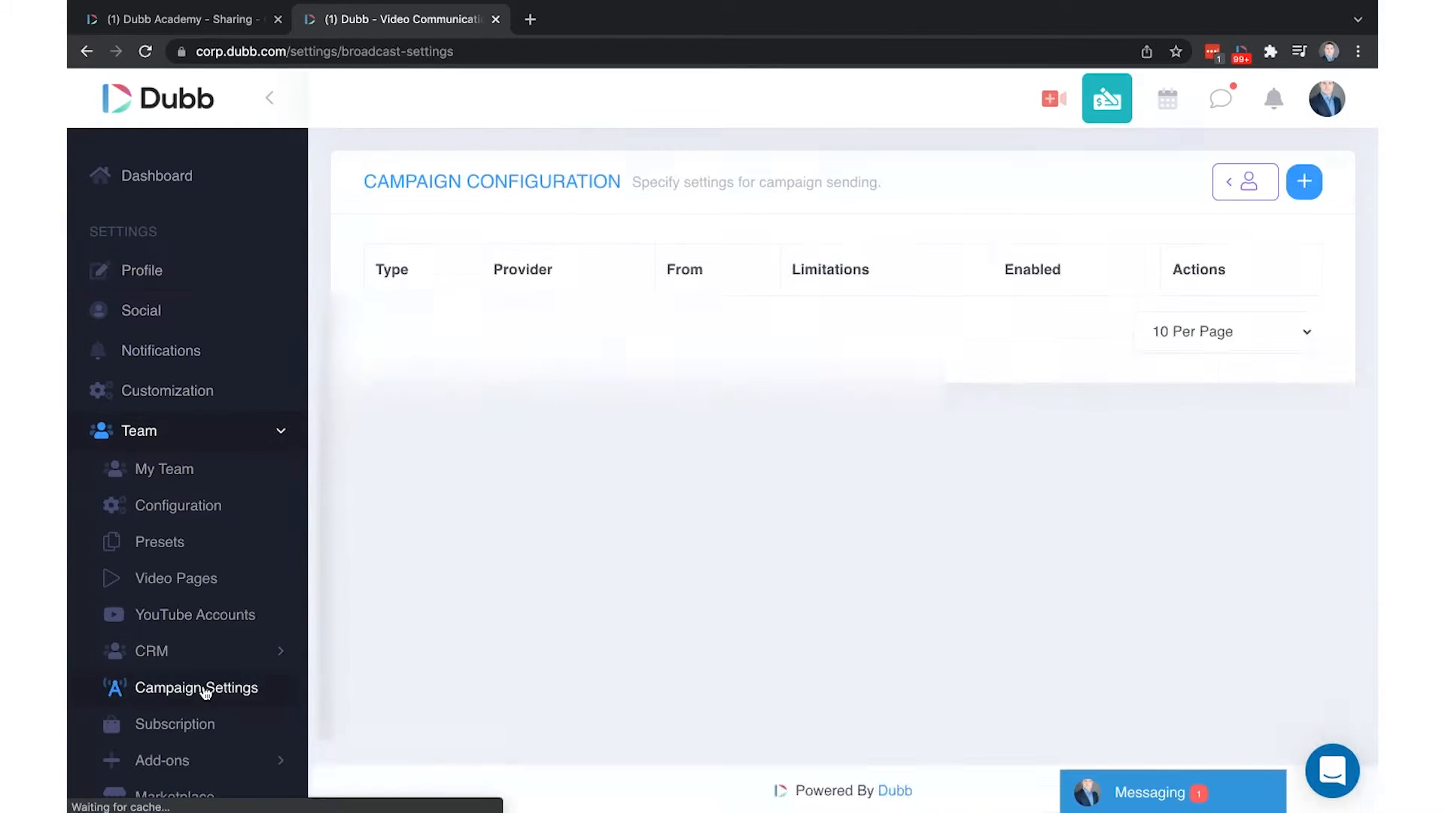
pyautogui.click(1309, 184)
pyautogui.click(663, 215)
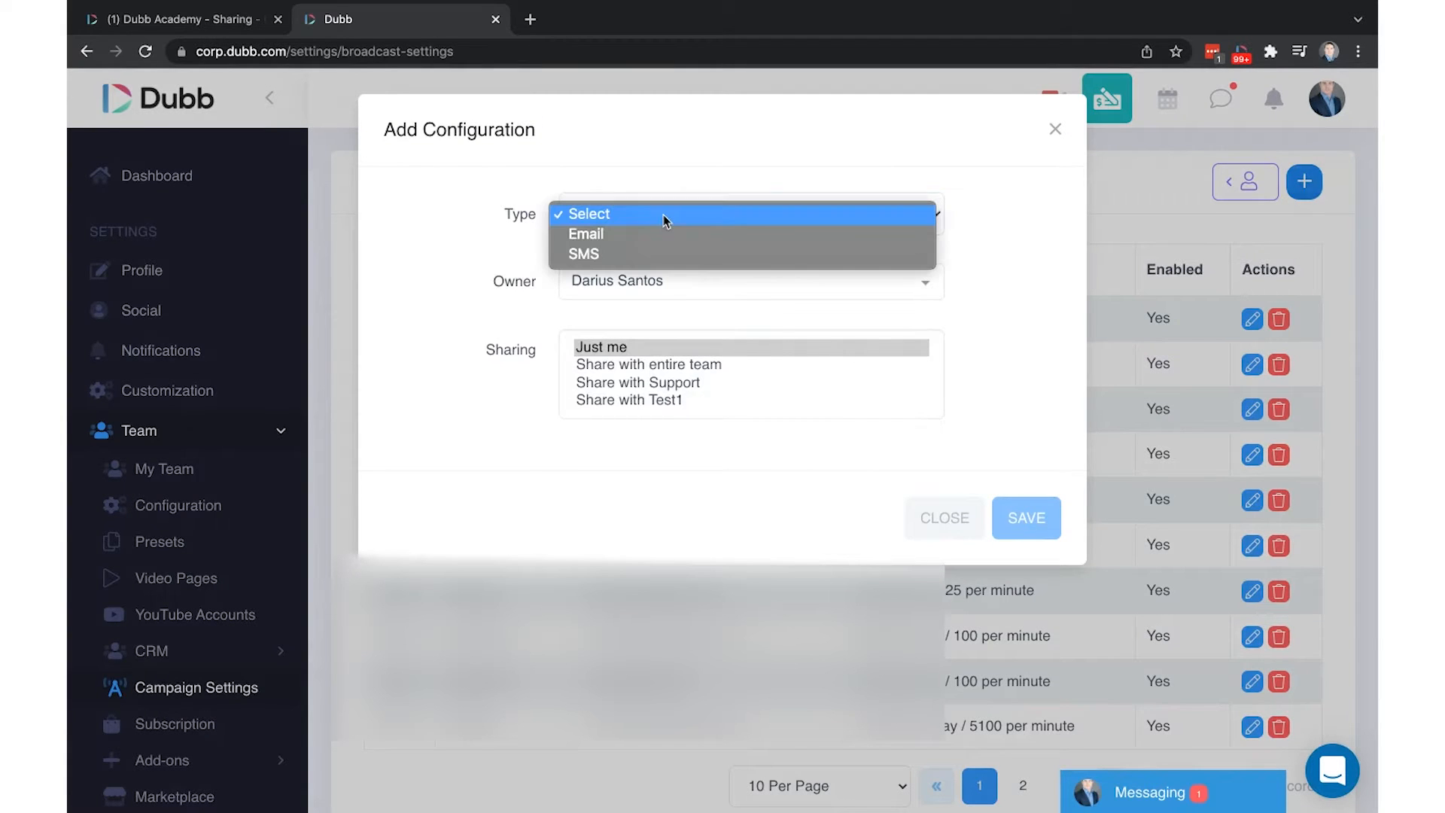
# Set the configuration type to Email and change its provider from Gmail API to SMTP
pyautogui.click(600, 236)
pyautogui.click(625, 468)
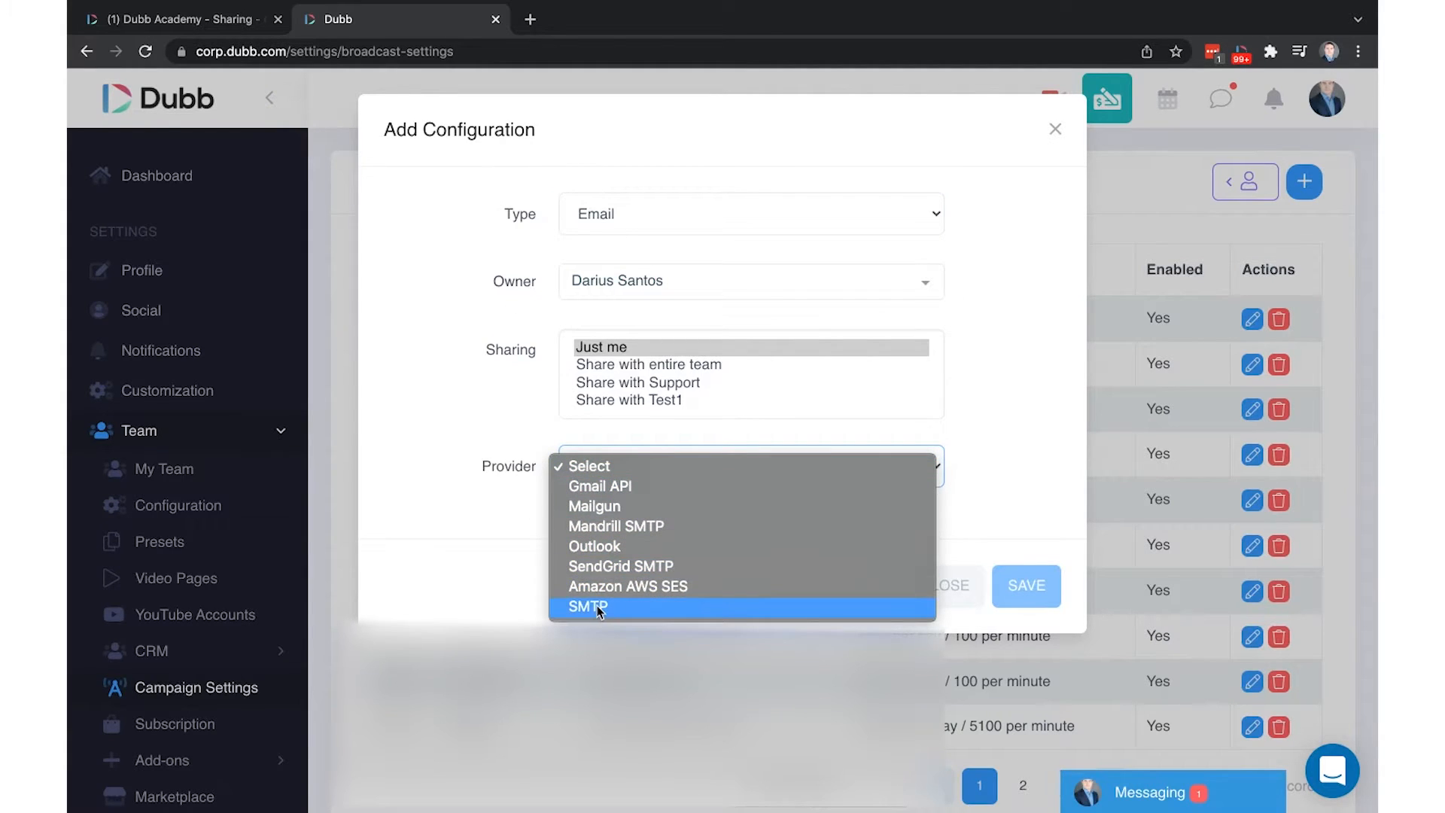
pyautogui.click(607, 486)
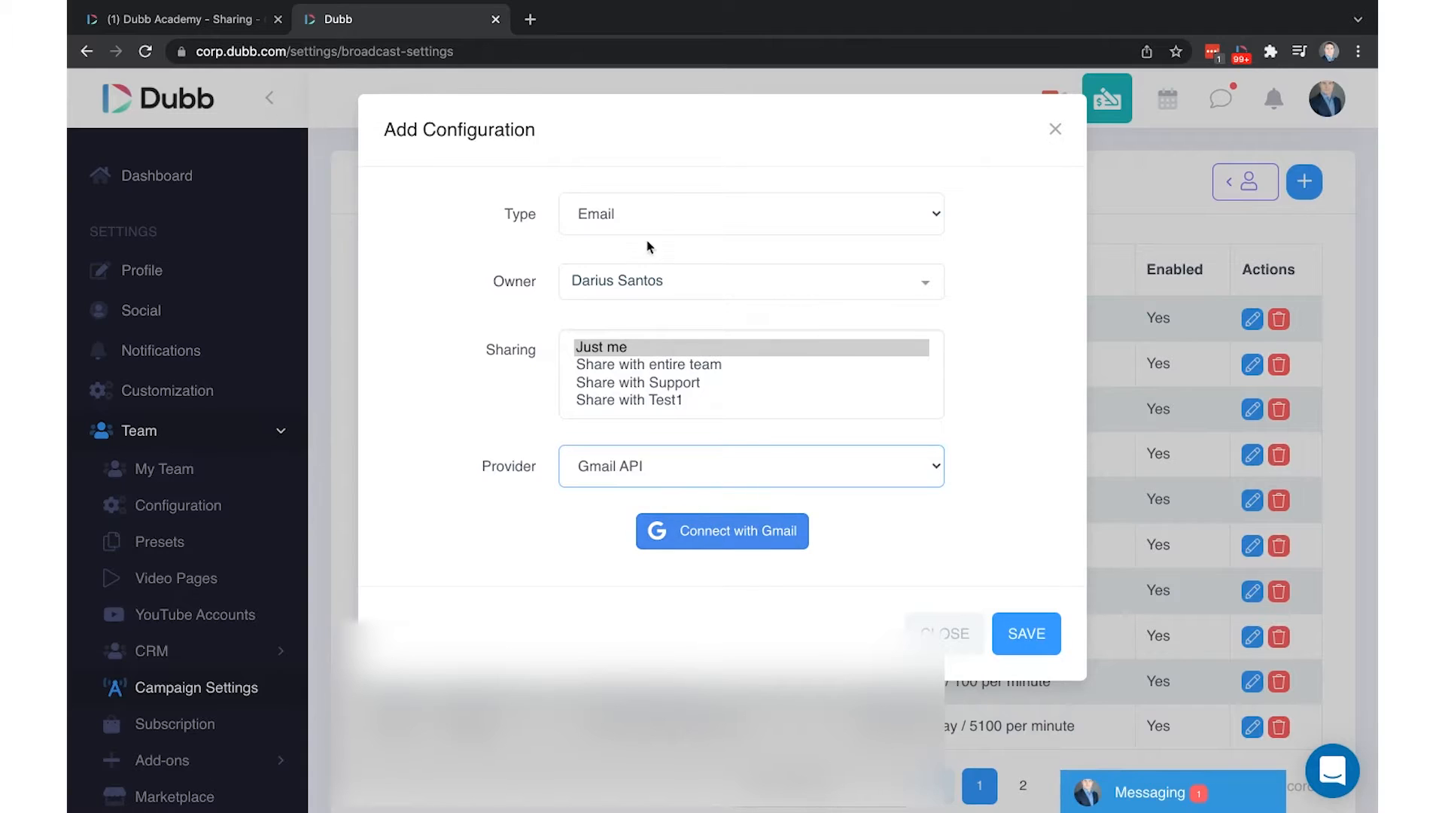
pyautogui.click(641, 217)
pyautogui.click(622, 219)
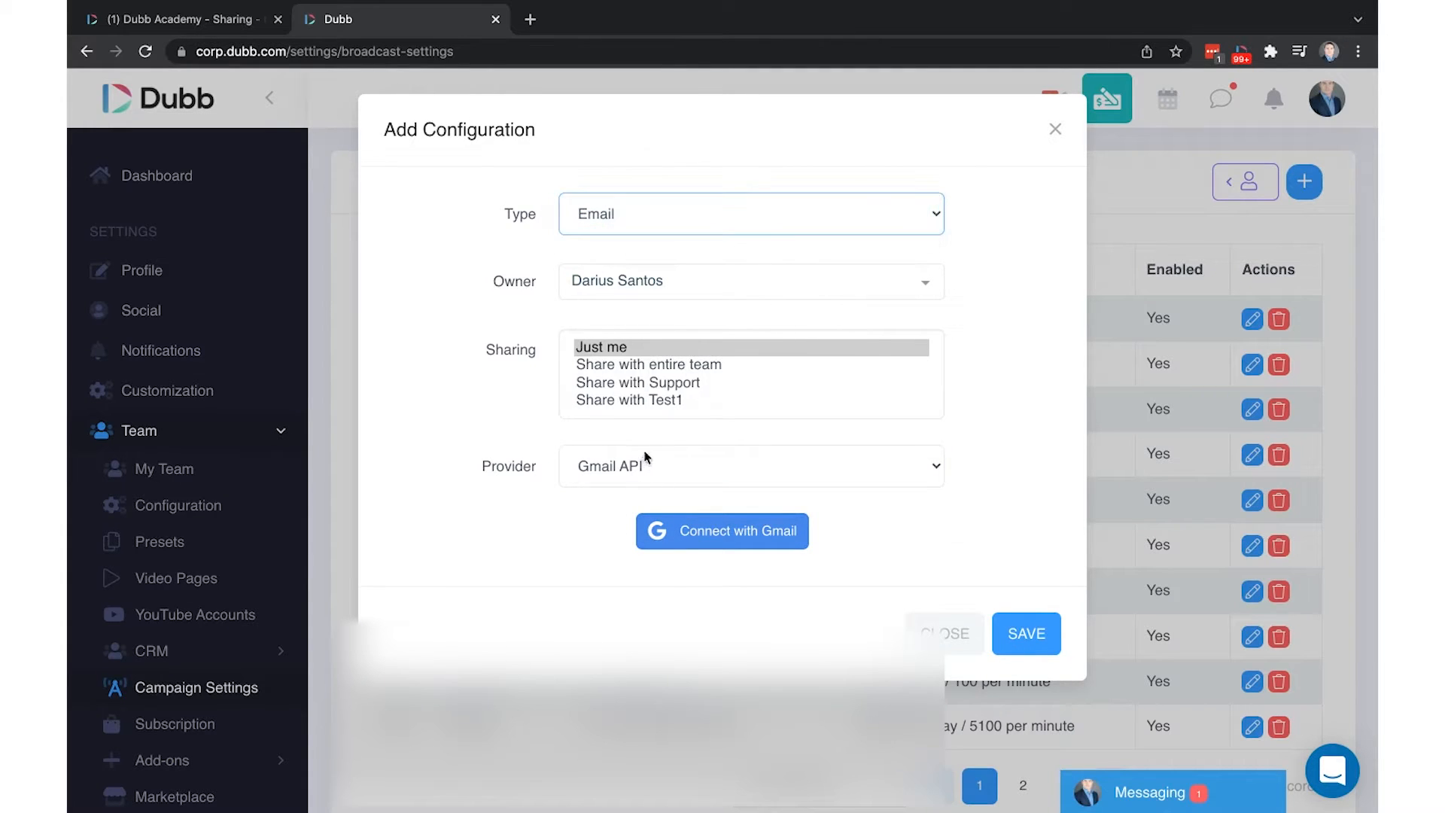
pyautogui.click(646, 463)
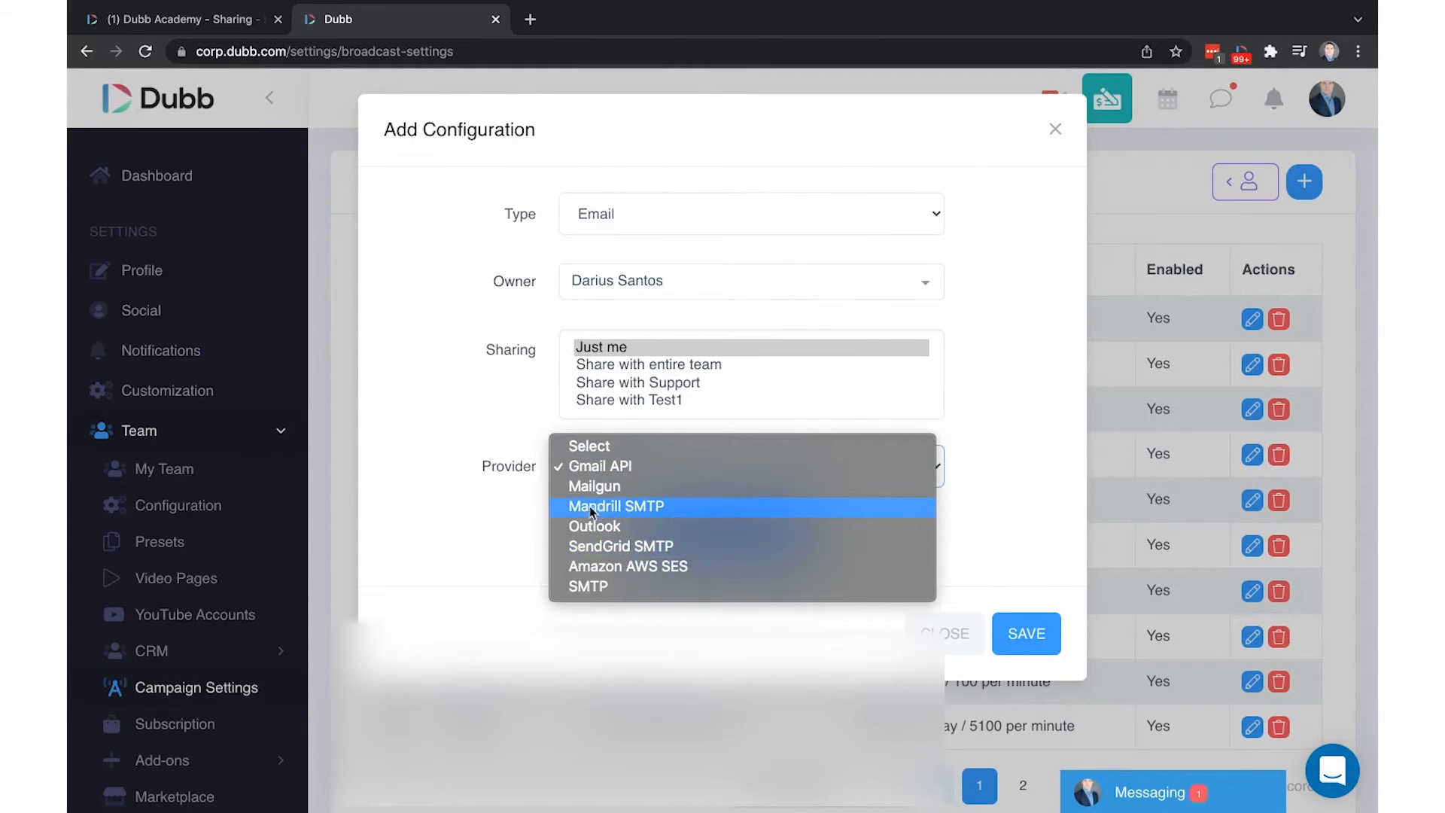
pyautogui.click(599, 585)
# Scroll past the empty SMTP server, port, address and password fields and expand Advanced Settings
pyautogui.scroll(-5, 713, 550)
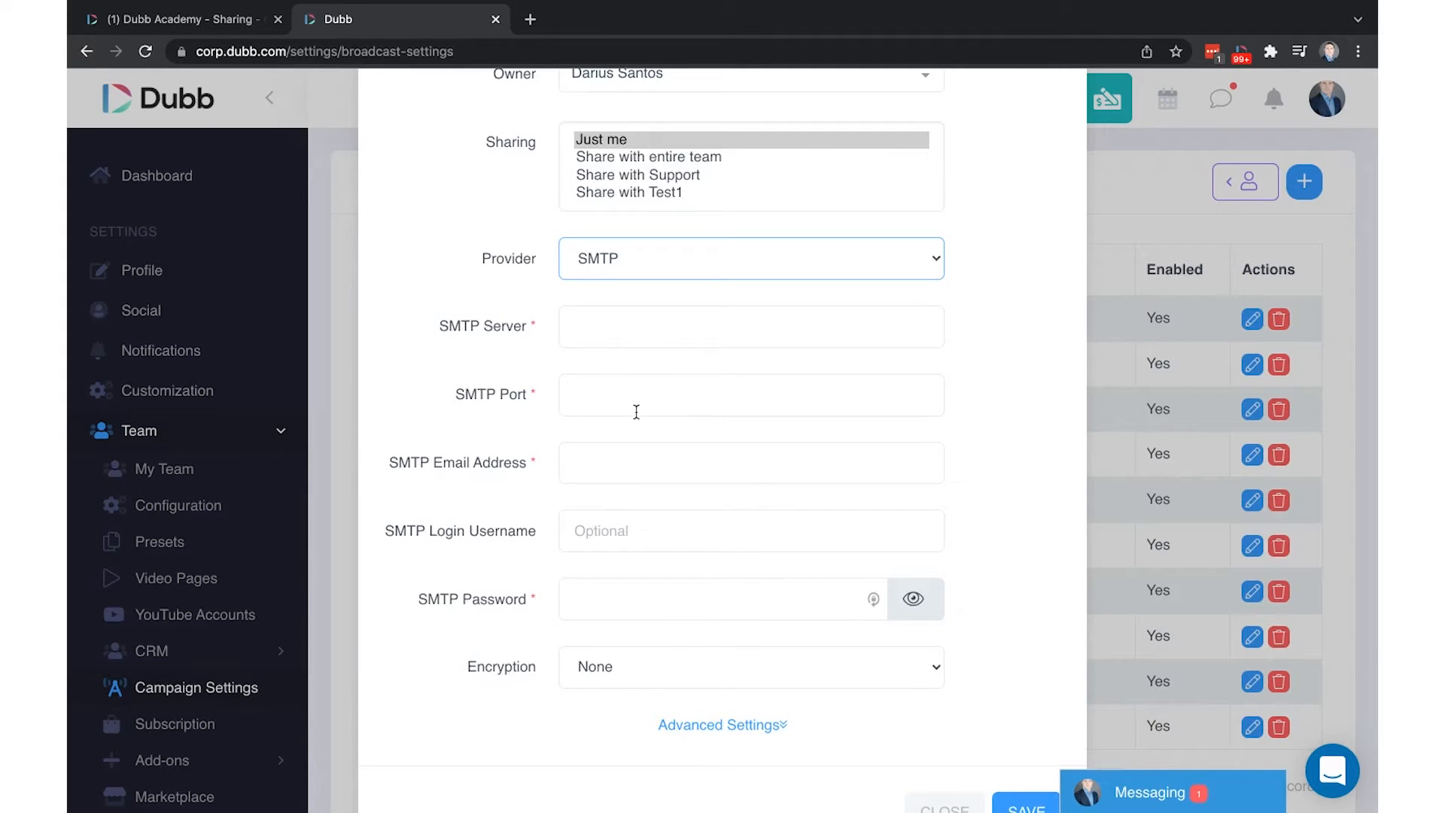
pyautogui.scroll(-2, 636, 412)
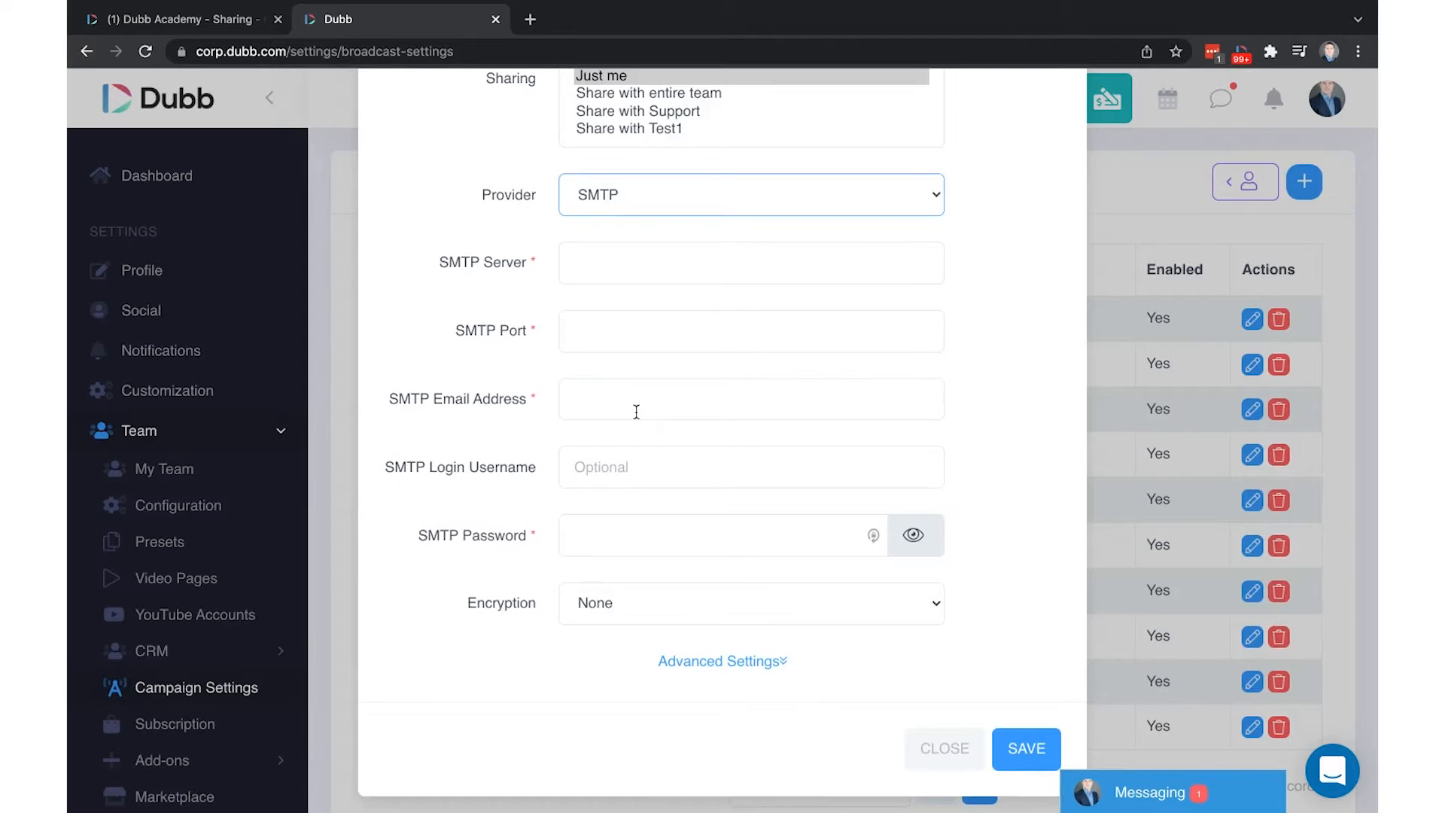
pyautogui.click(704, 661)
# Review the send limits (100100 daily, 25 per minute), then close the dialog unsaved
pyautogui.scroll(-6, 703, 662)
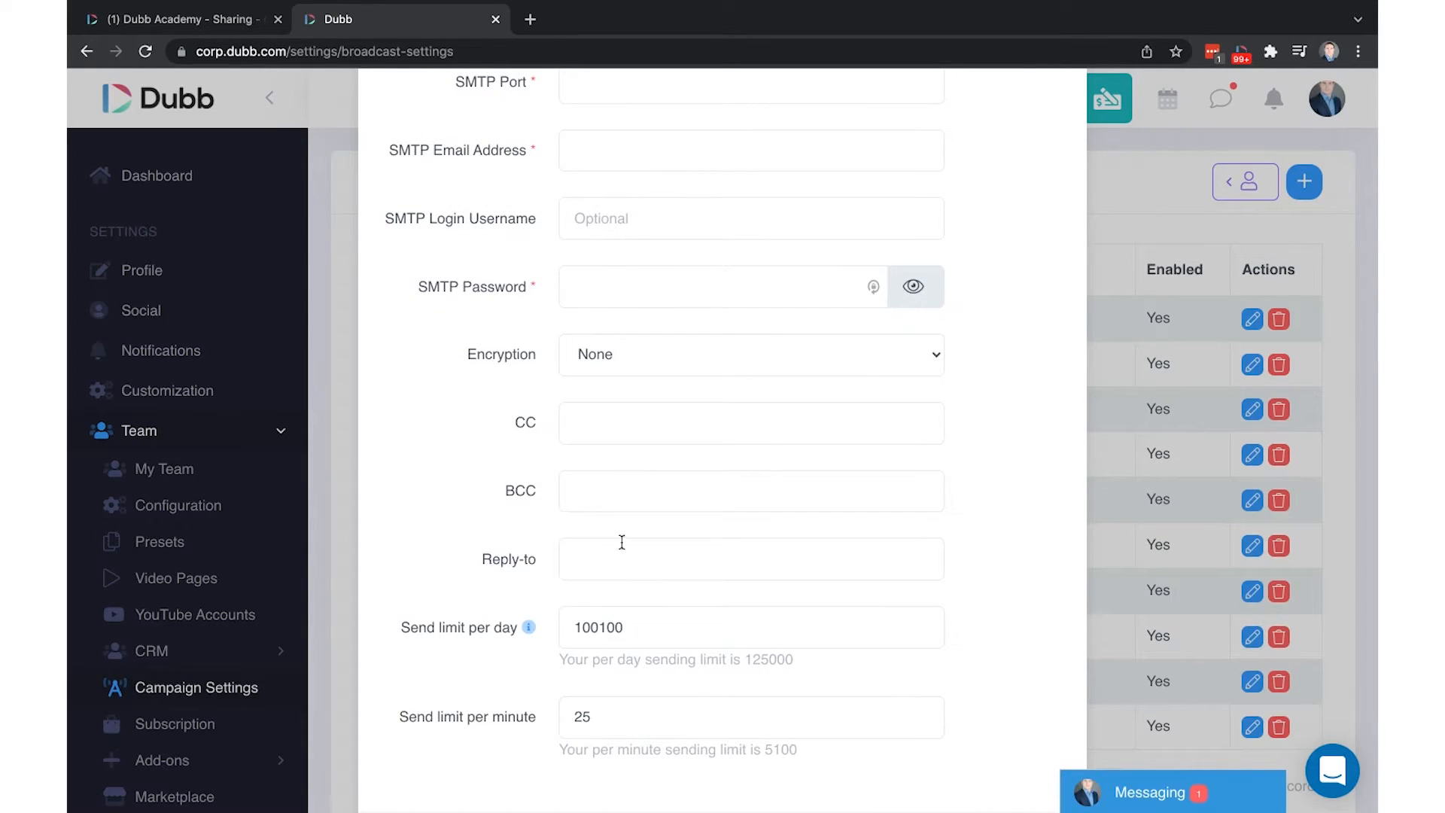
pyautogui.scroll(10, 612, 532)
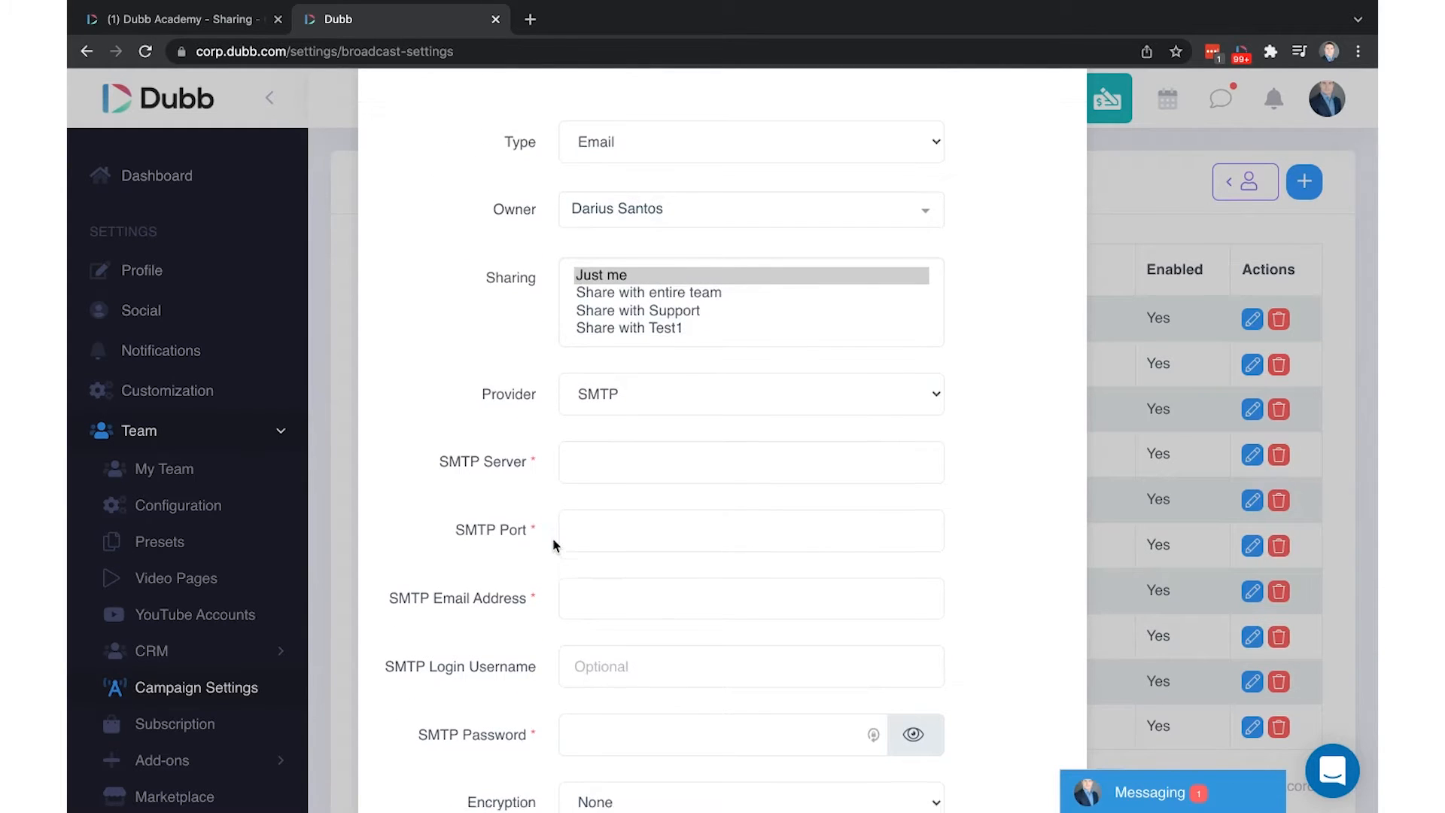
pyautogui.scroll(-8, 555, 542)
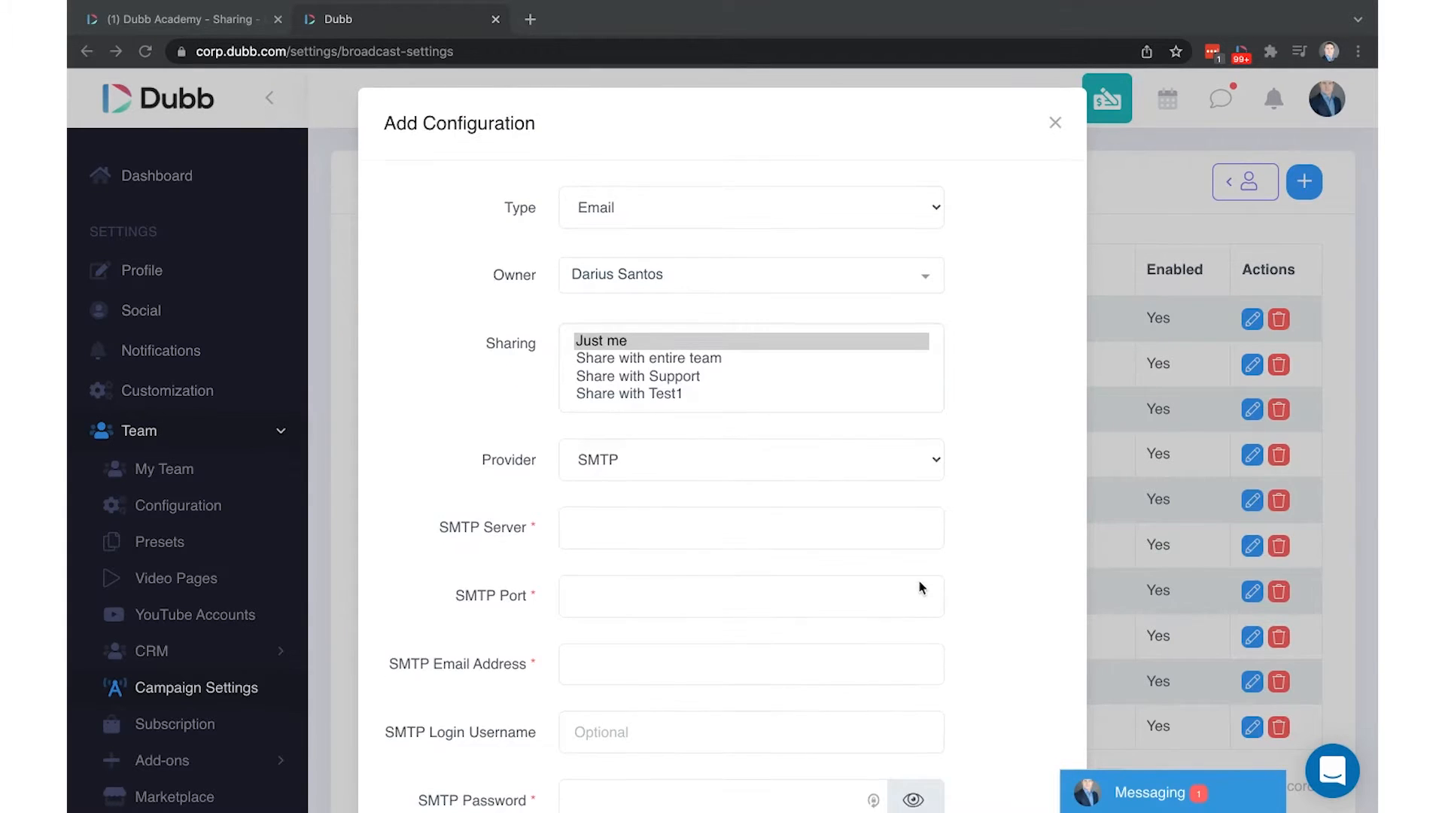
pyautogui.scroll(-3, 919, 584)
pyautogui.scroll(-5, 919, 586)
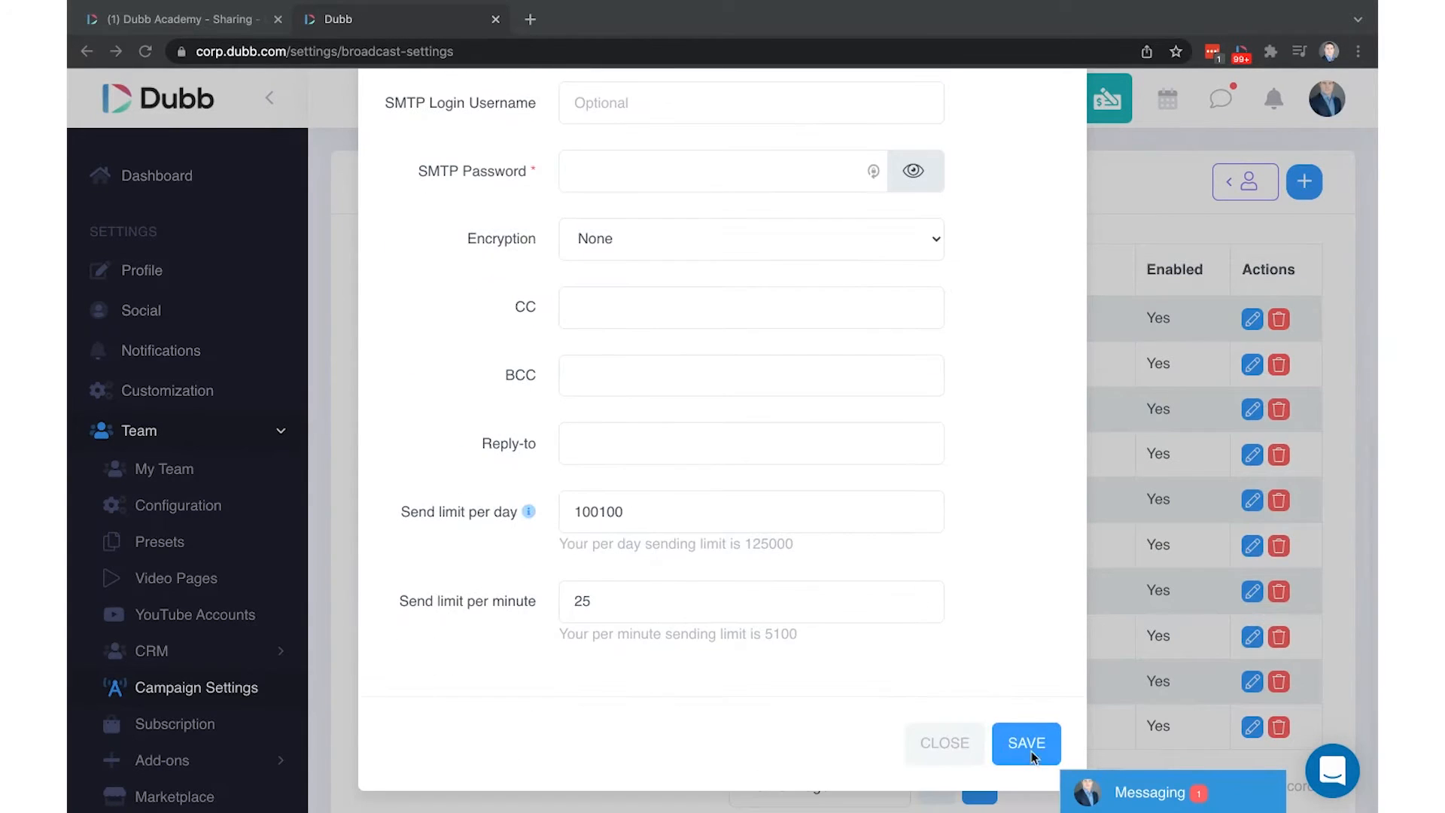
pyautogui.scroll(10, 1027, 150)
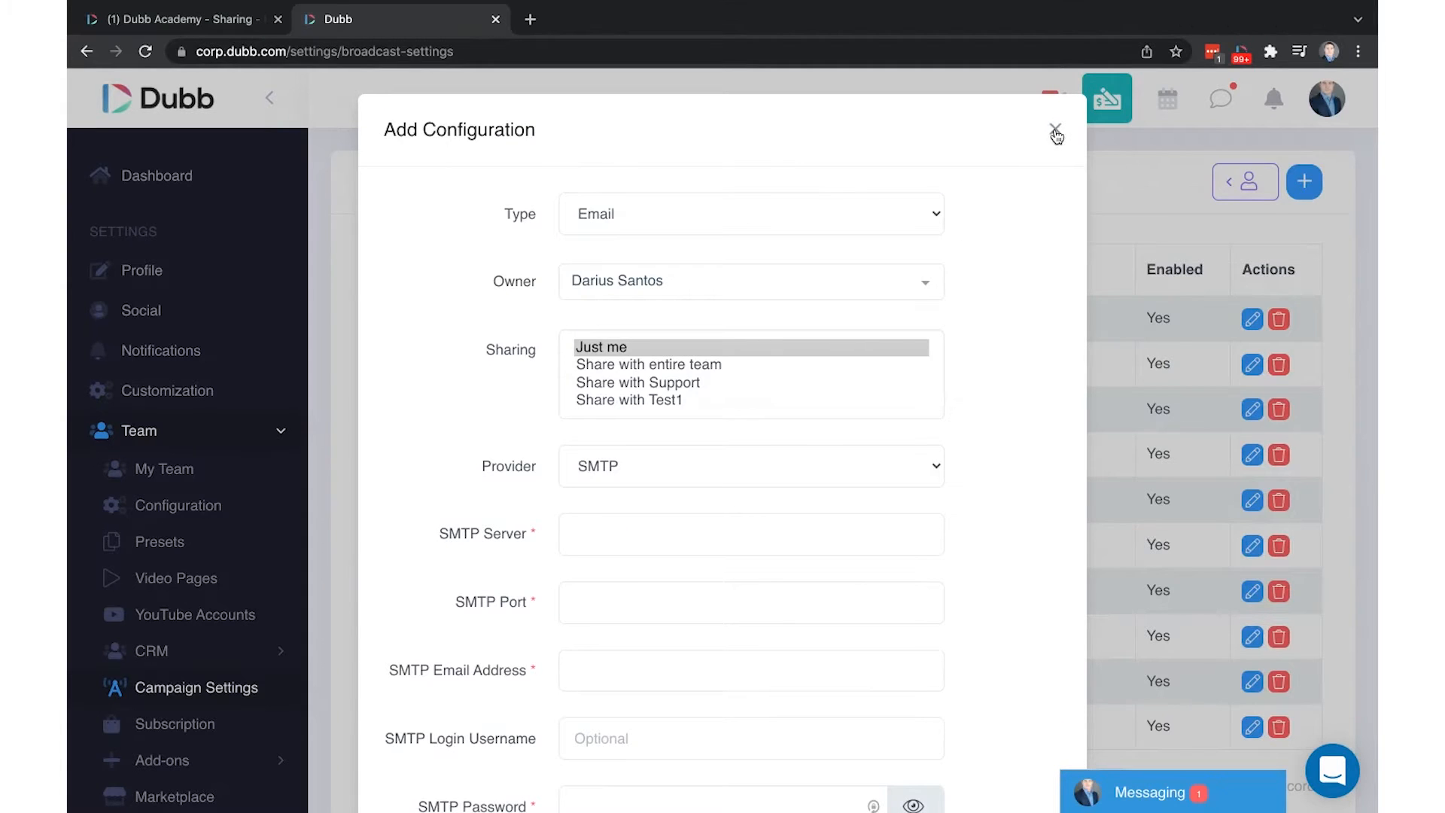
pyautogui.click(1052, 133)
# Scroll the Campaign Configuration table, then return to the 'Dubb Academy - Sharing' tab
pyautogui.scroll(-2, 1019, 700)
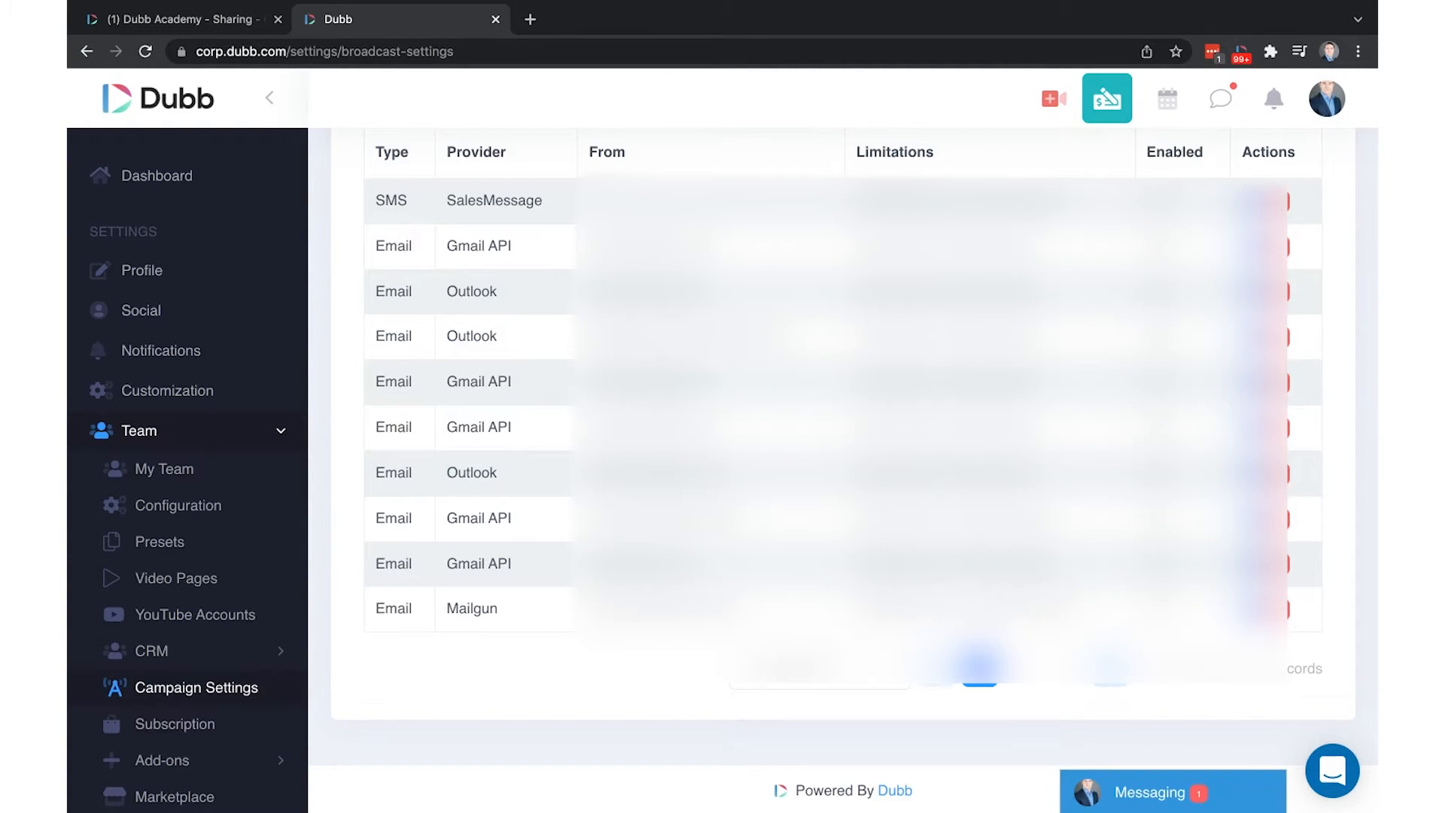
pyautogui.click(200, 20)
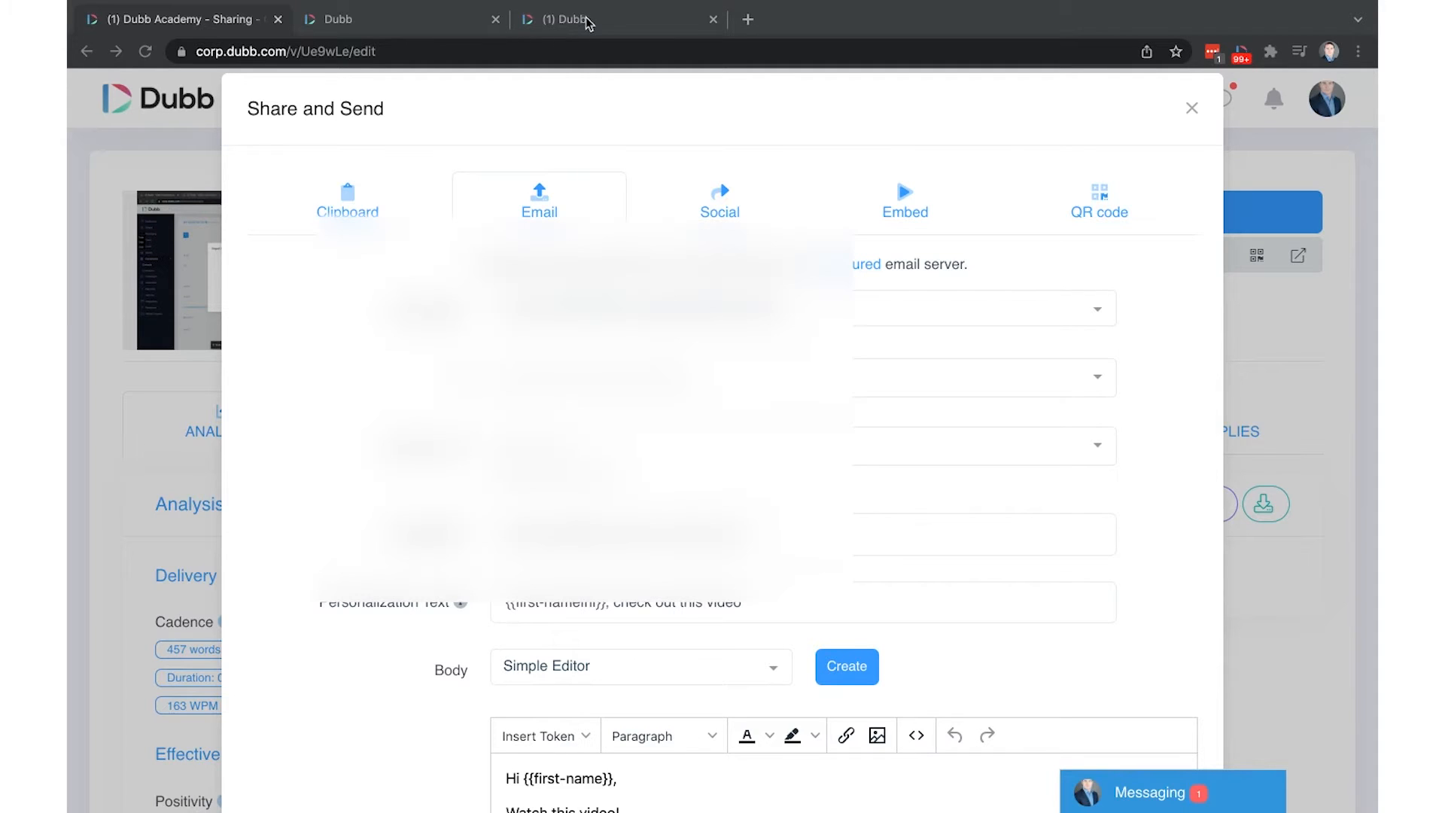
pyautogui.click(588, 22)
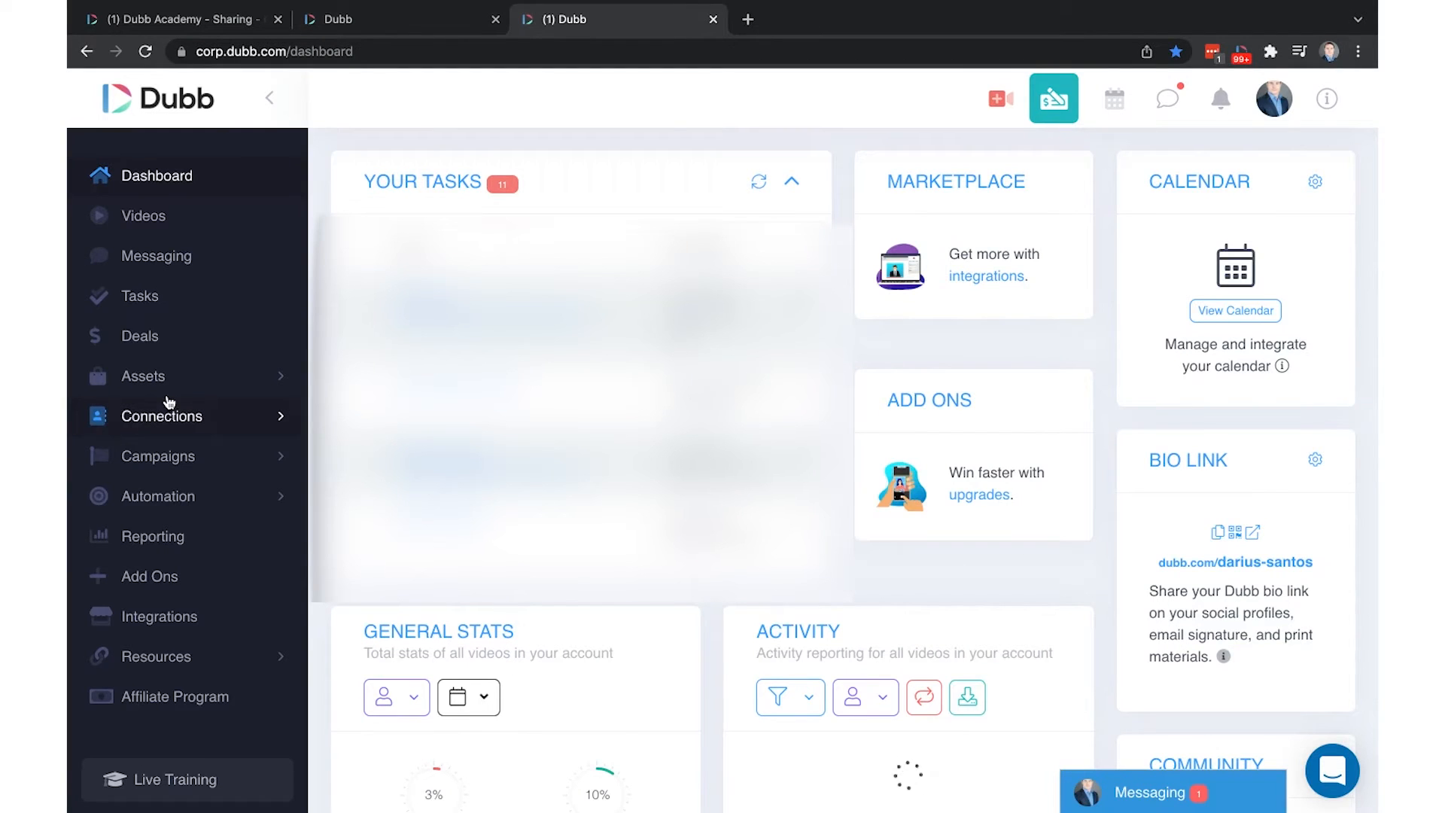
pyautogui.click(193, 419)
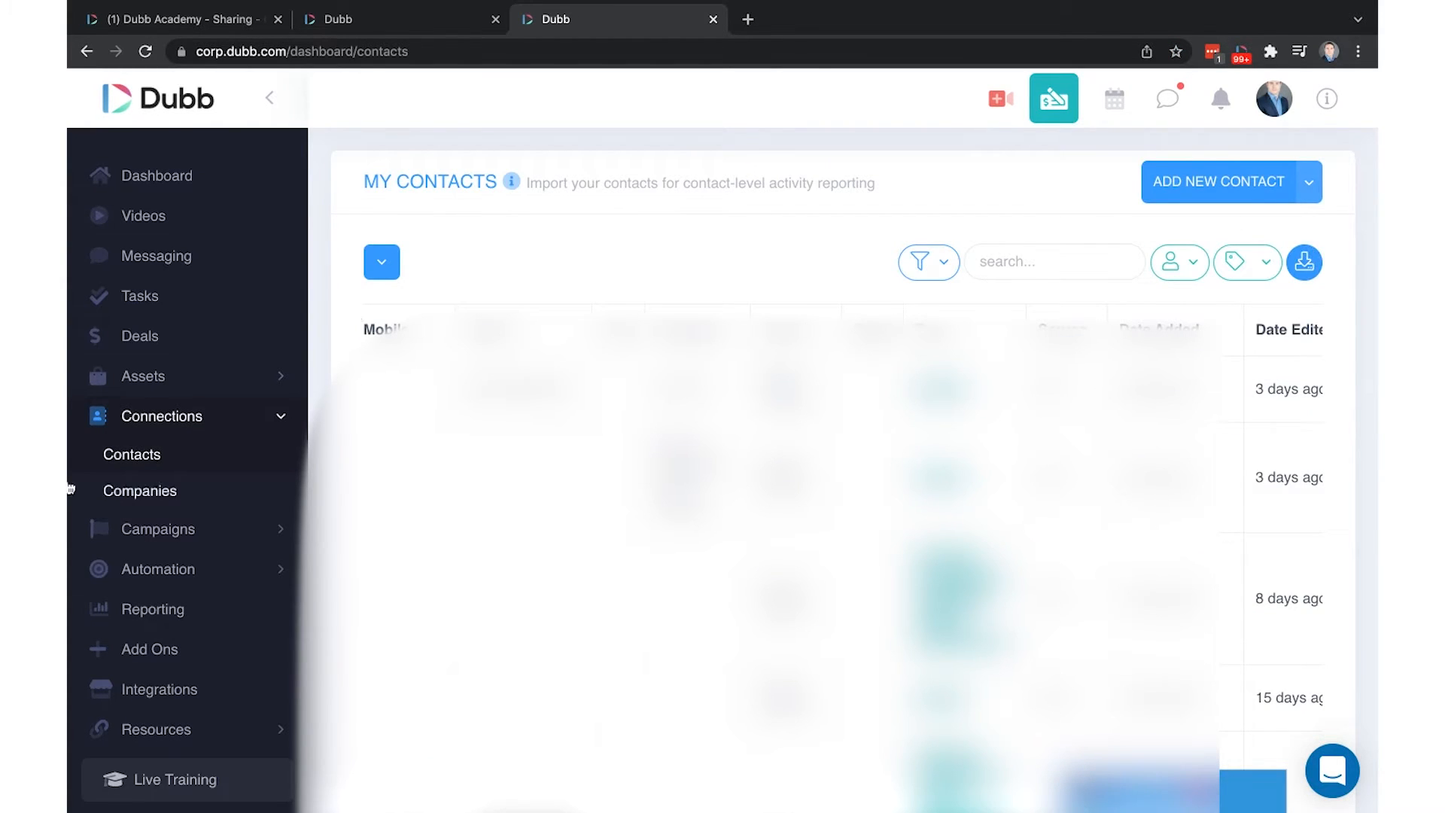
pyautogui.click(1310, 182)
pyautogui.click(1217, 237)
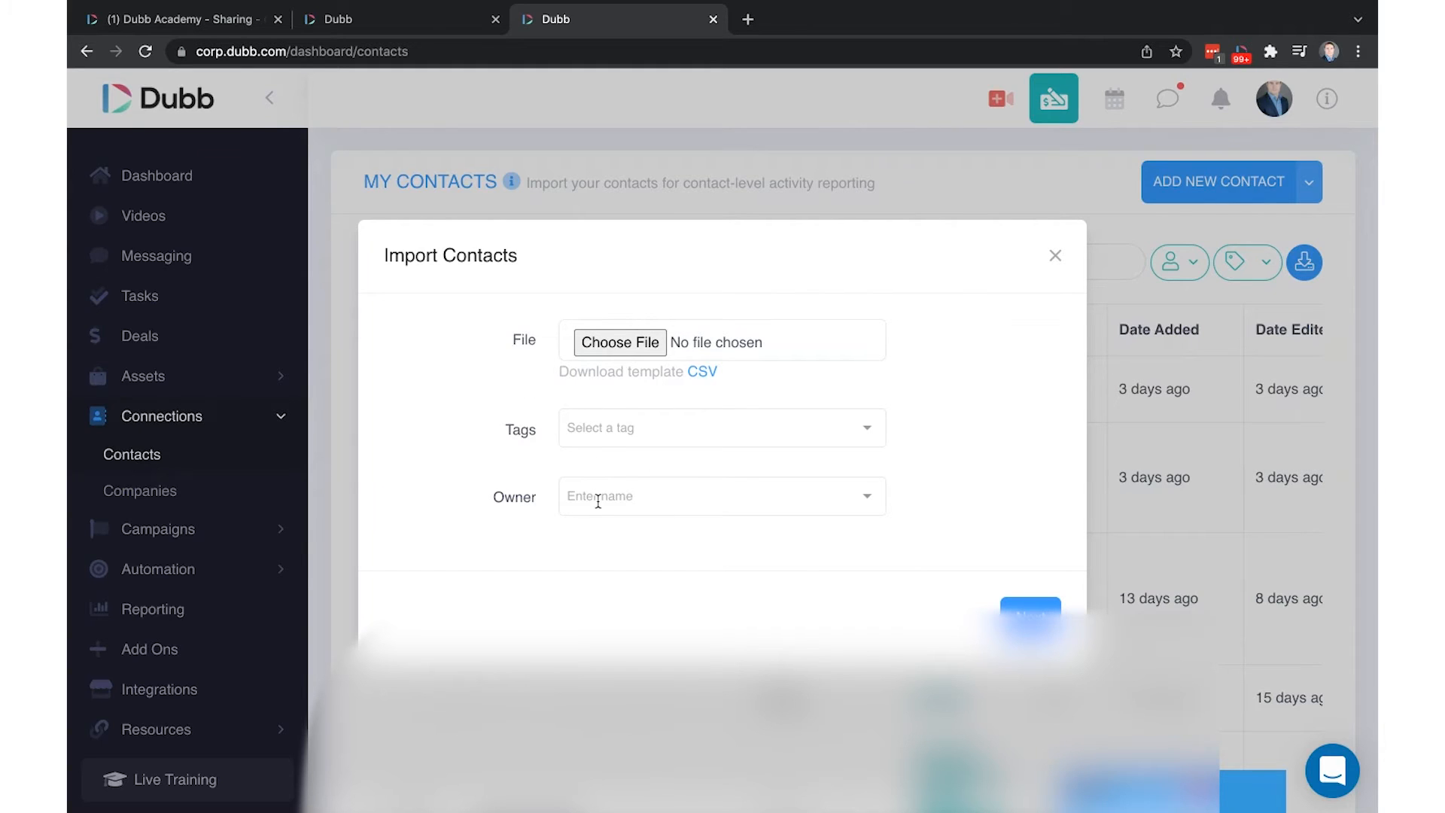
pyautogui.click(1054, 257)
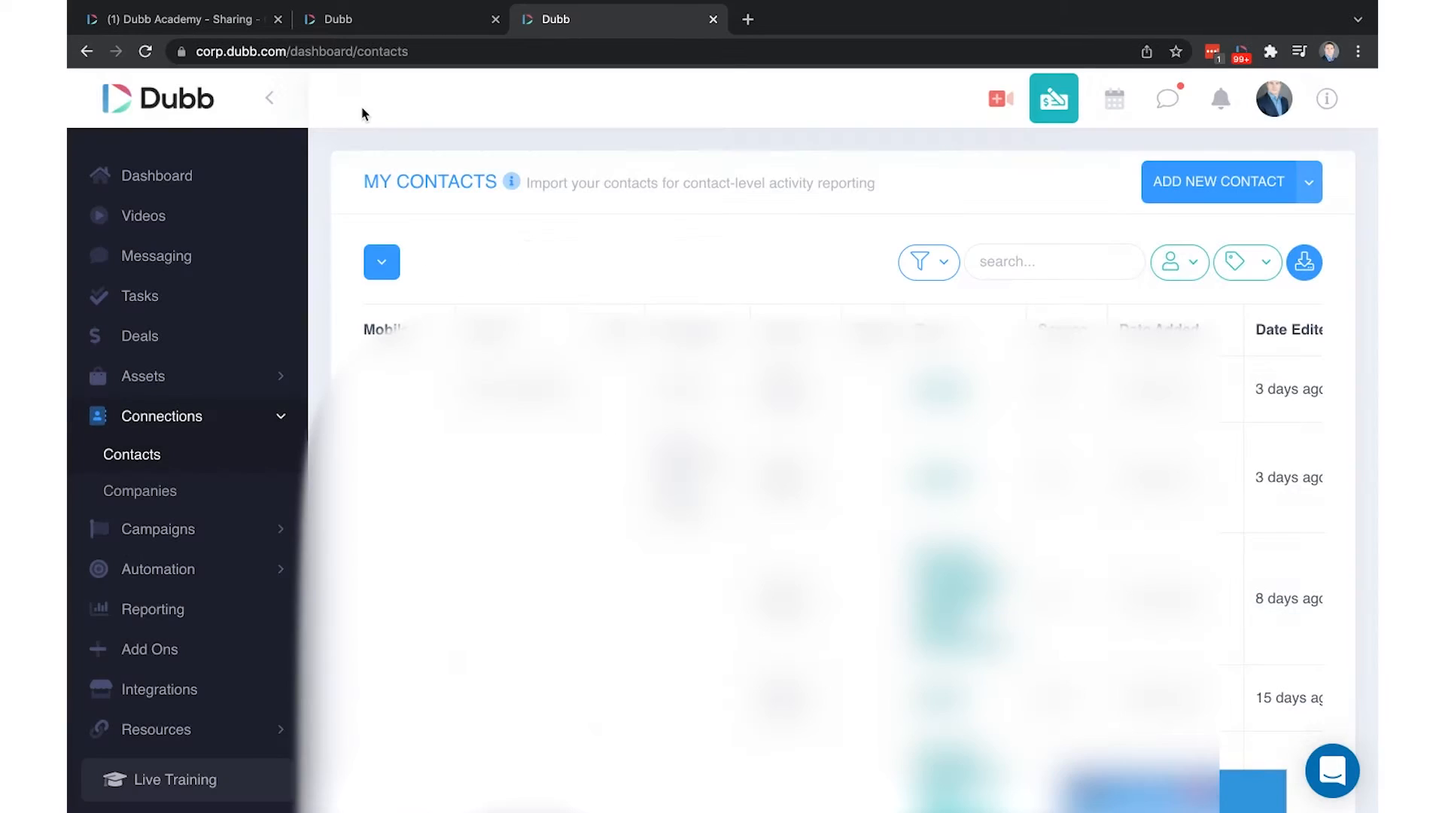
pyautogui.click(193, 21)
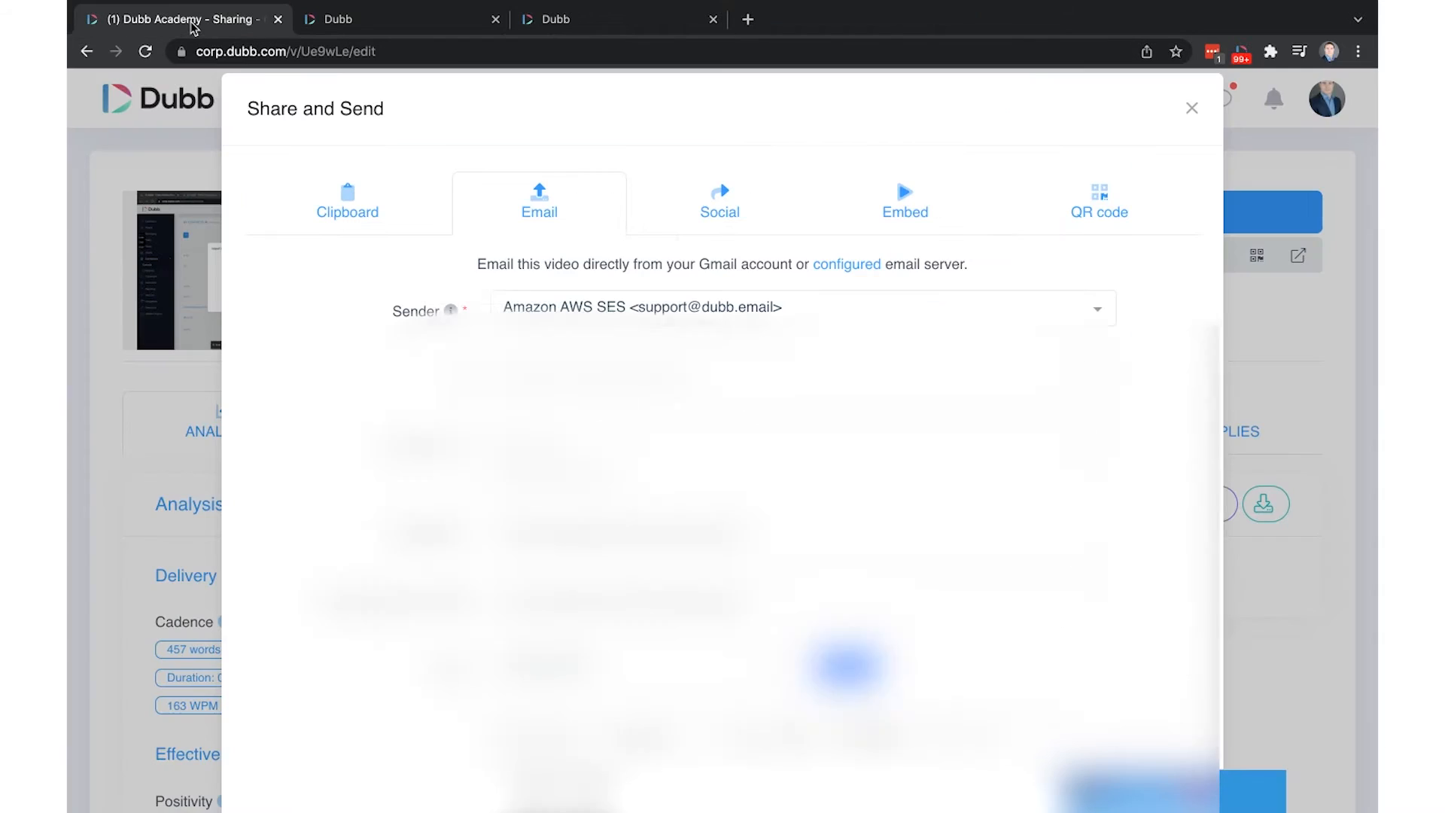
# Reopen Share & Send for the Sharing video on the Email tab and clear the Sender
pyautogui.click(1193, 108)
pyautogui.click(1131, 212)
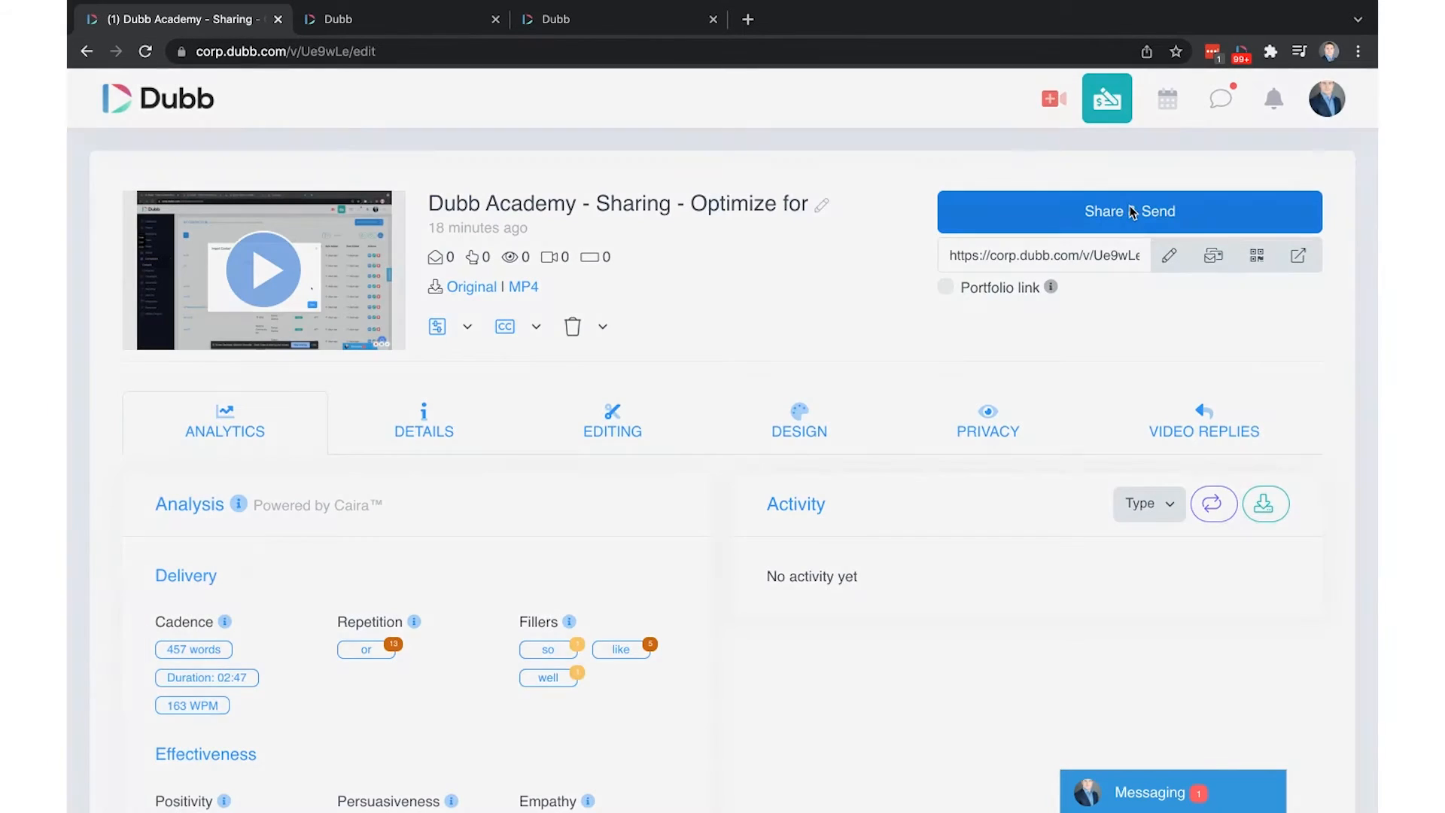
pyautogui.moveTo(382, 323); pyautogui.dragTo(621, 325)
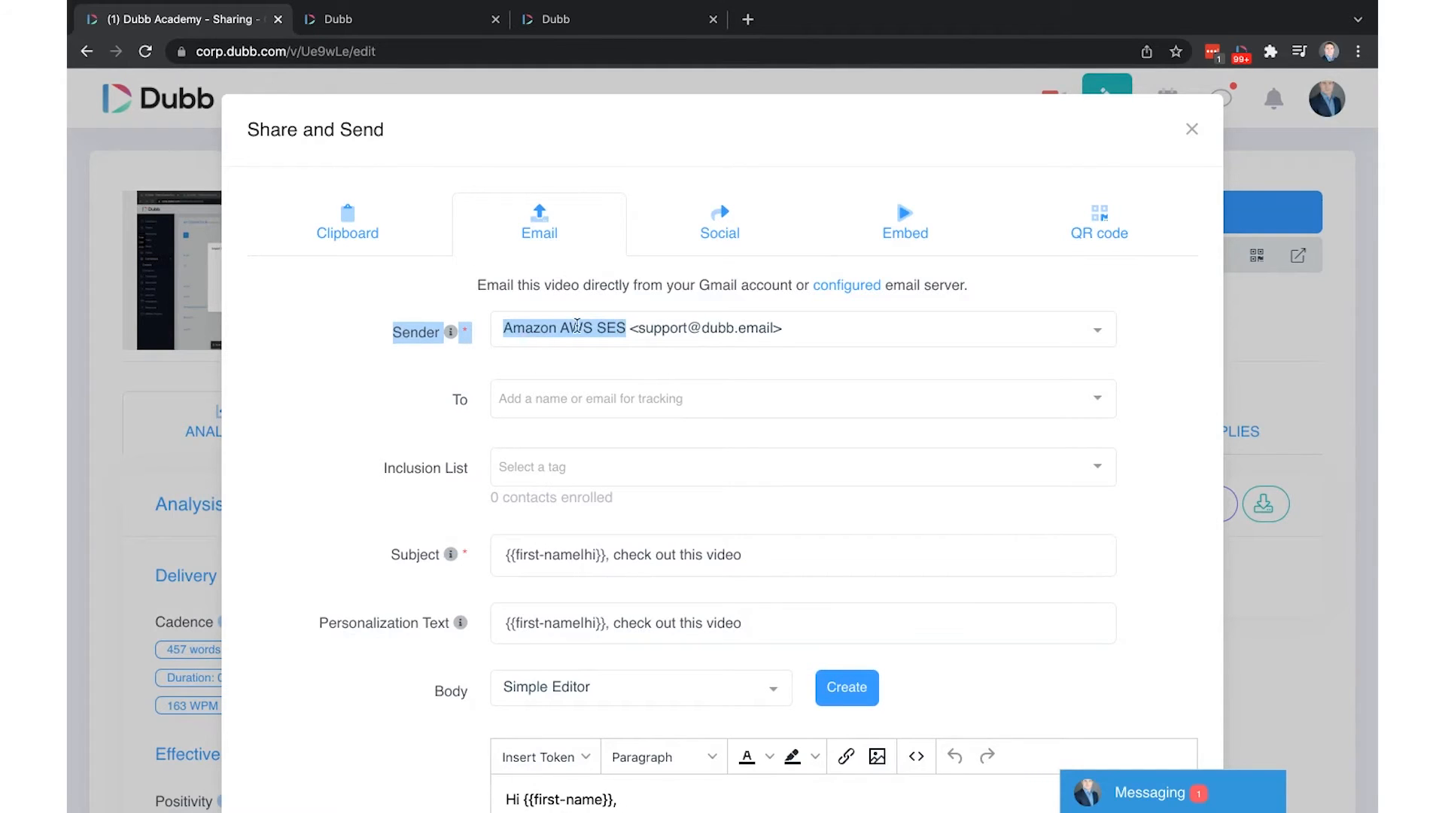
pyautogui.click(671, 325)
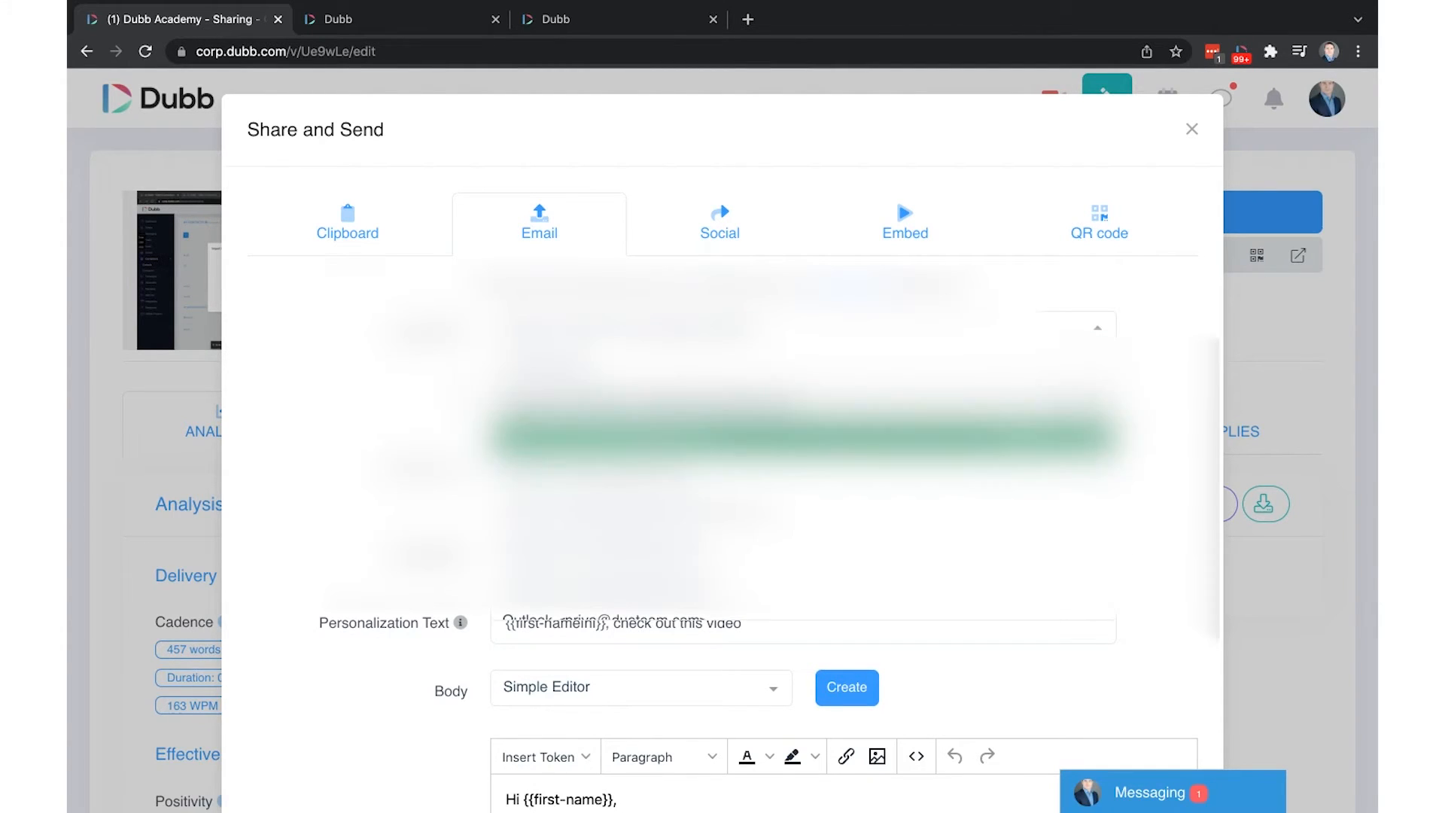
pyautogui.click(668, 404)
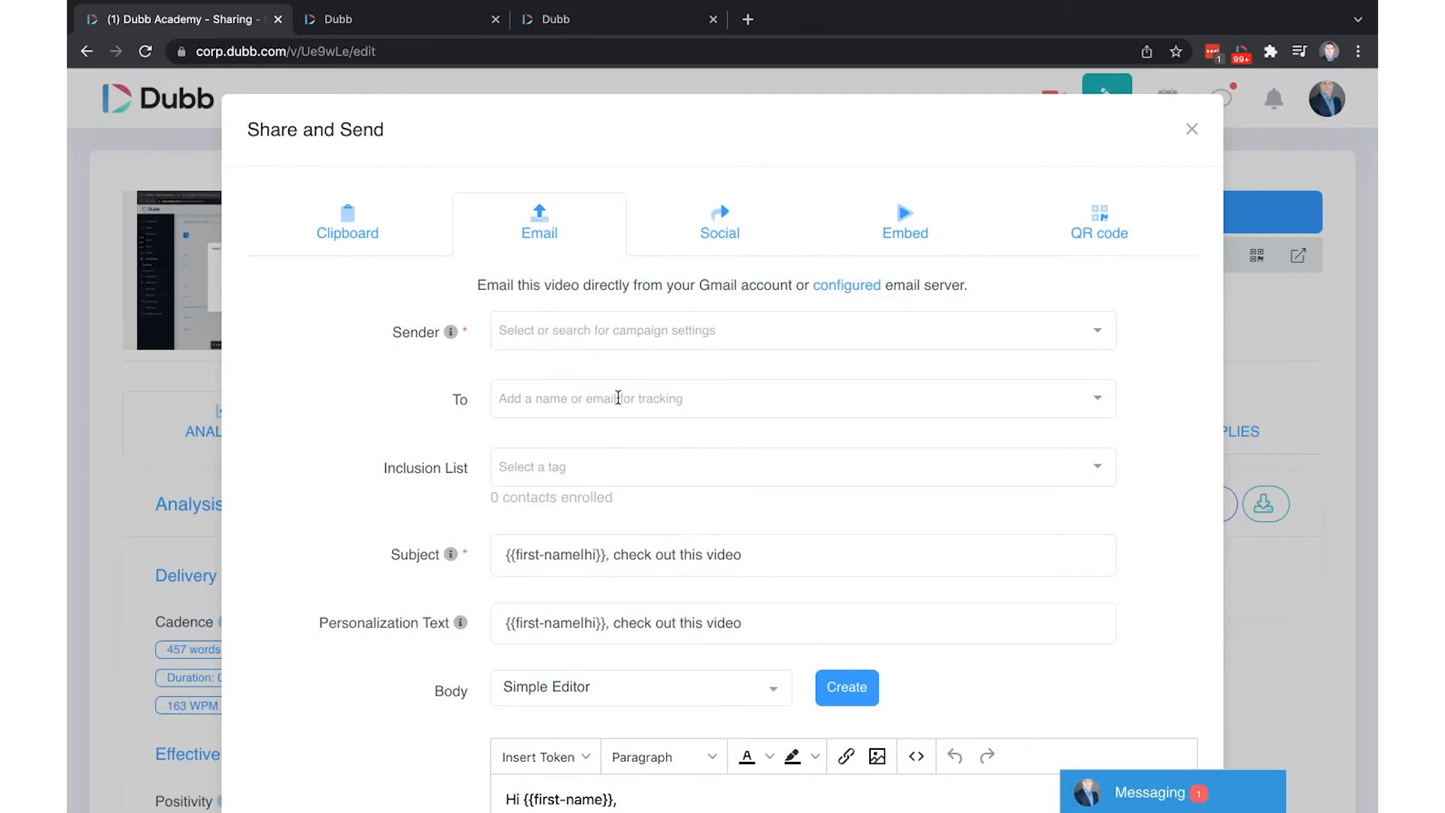
# Leave the Inclusion List with no tag chosen and focus the To field
pyautogui.moveTo(341, 480); pyautogui.dragTo(595, 482)
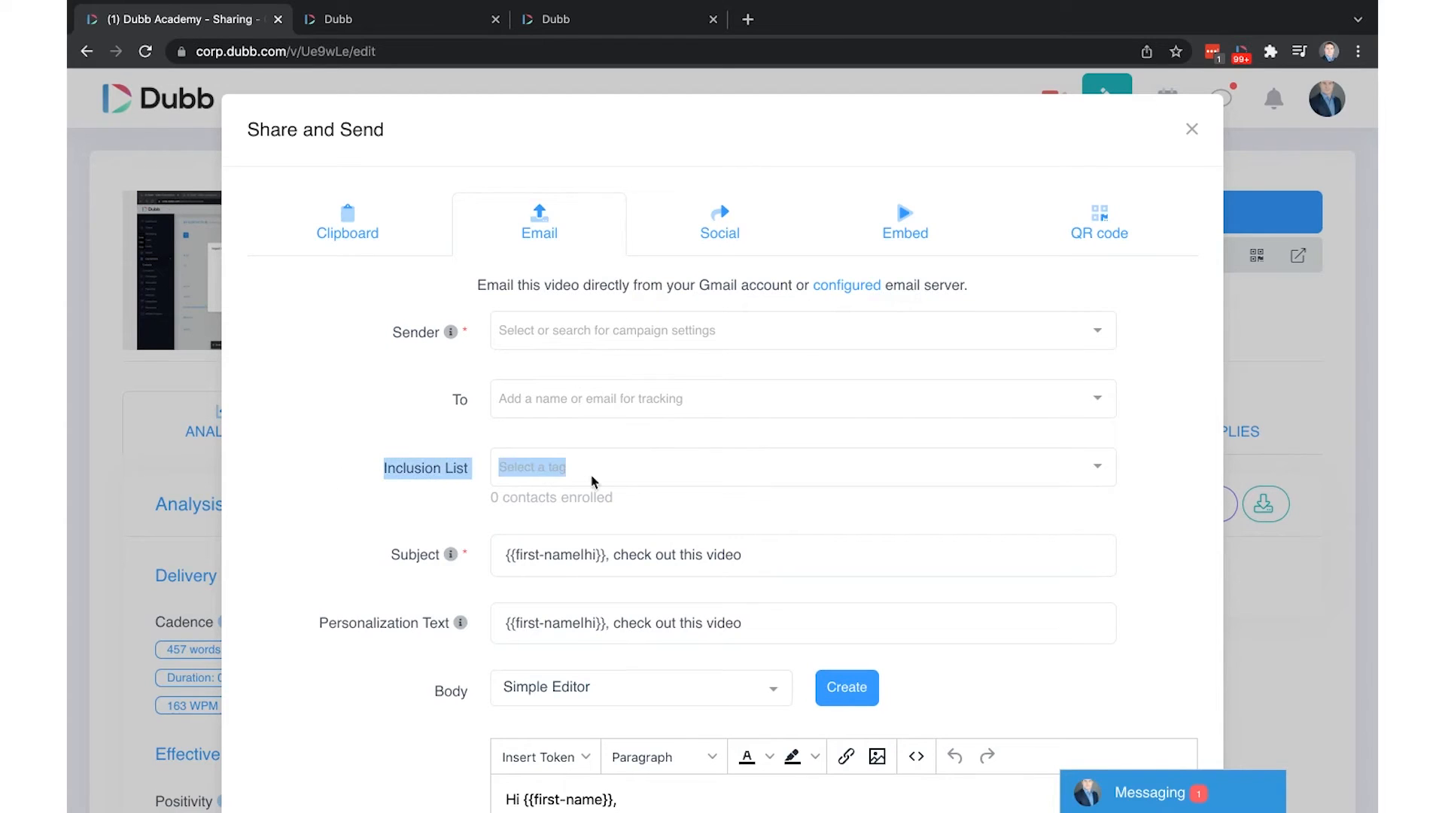
pyautogui.click(609, 469)
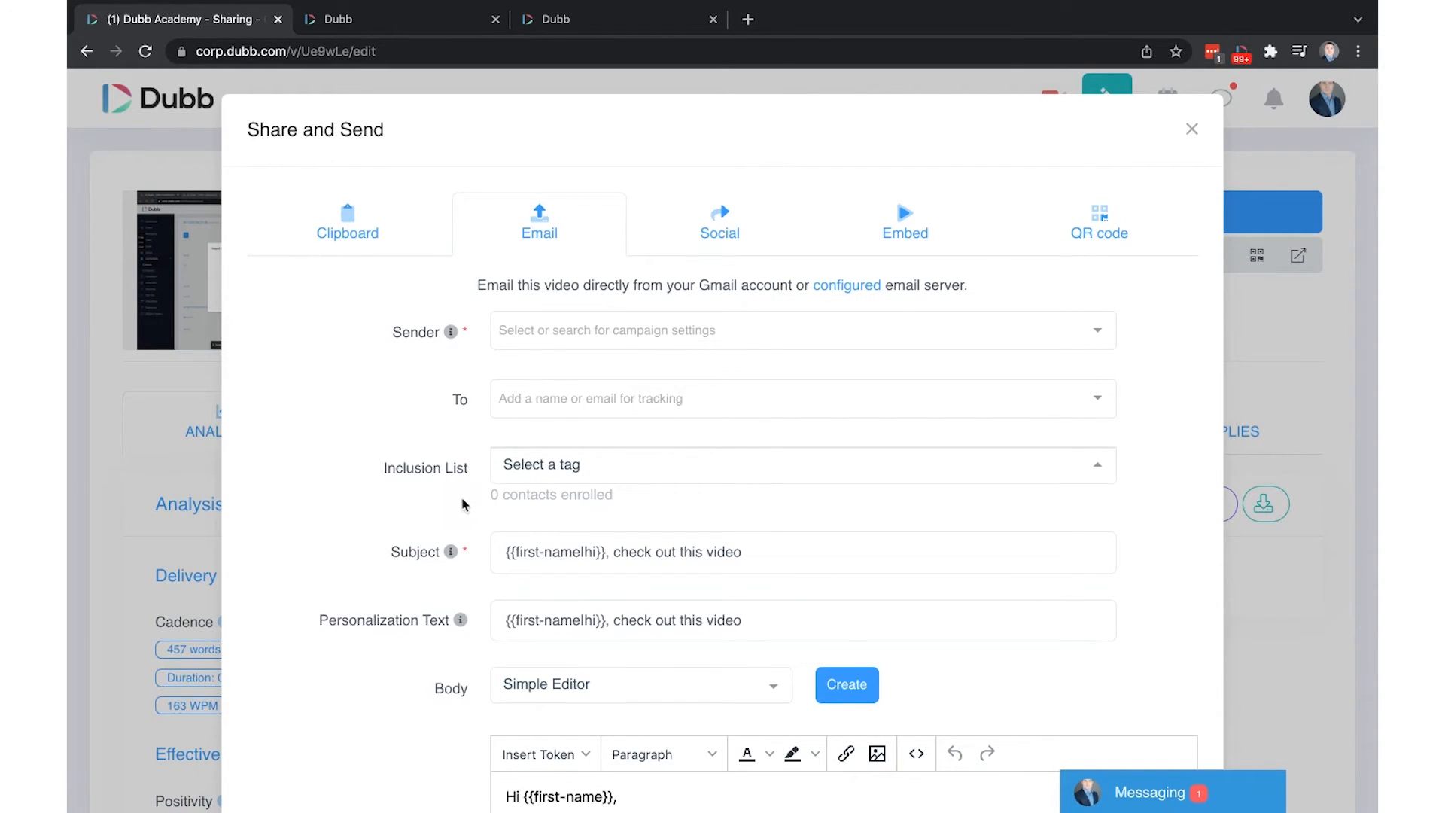
pyautogui.moveTo(462, 504); pyautogui.dragTo(676, 503)
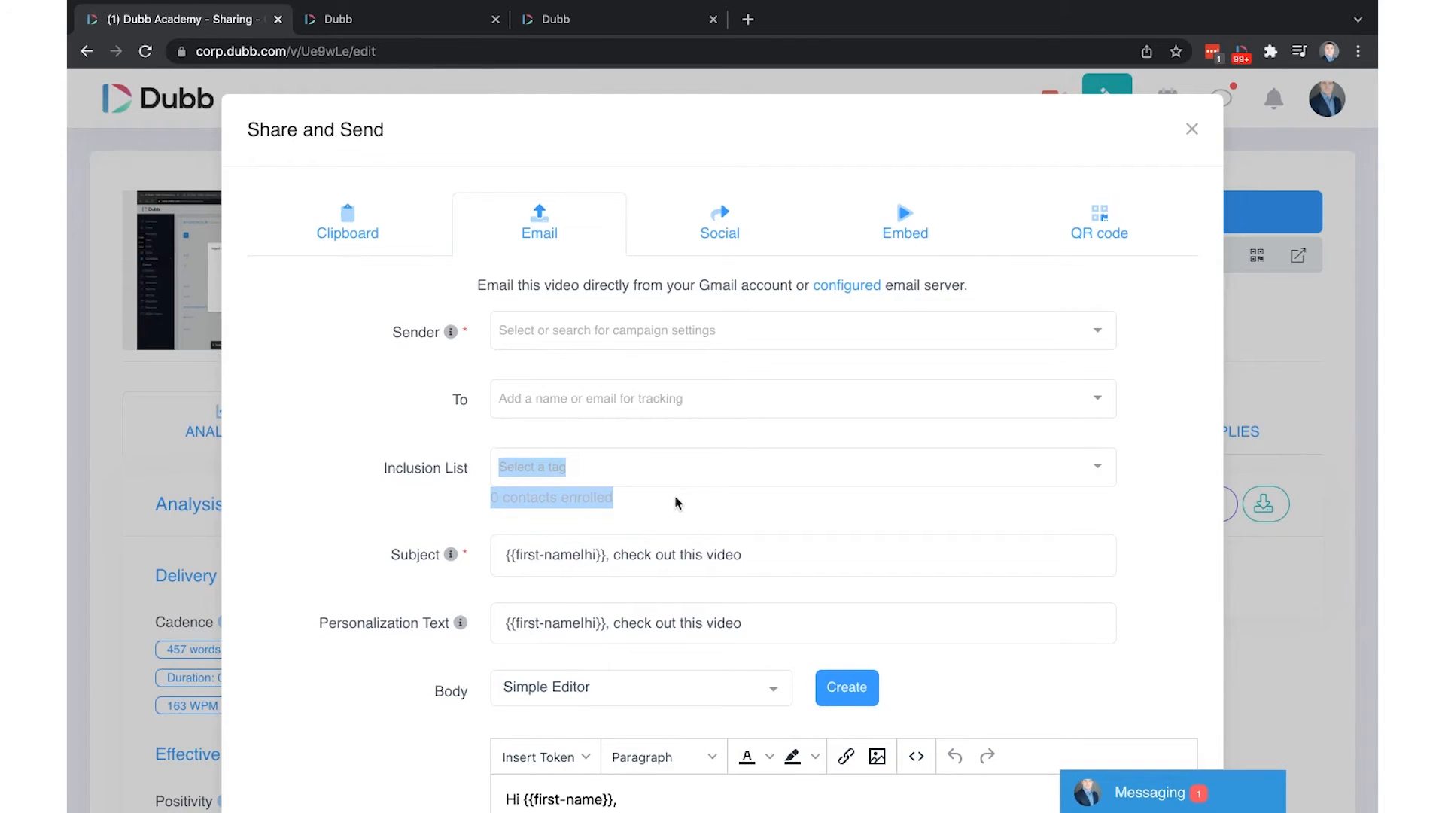
pyautogui.click(583, 414)
# Add the existing contact as the recipient by name, enrolling 1 contact
pyautogui.write('dariu')
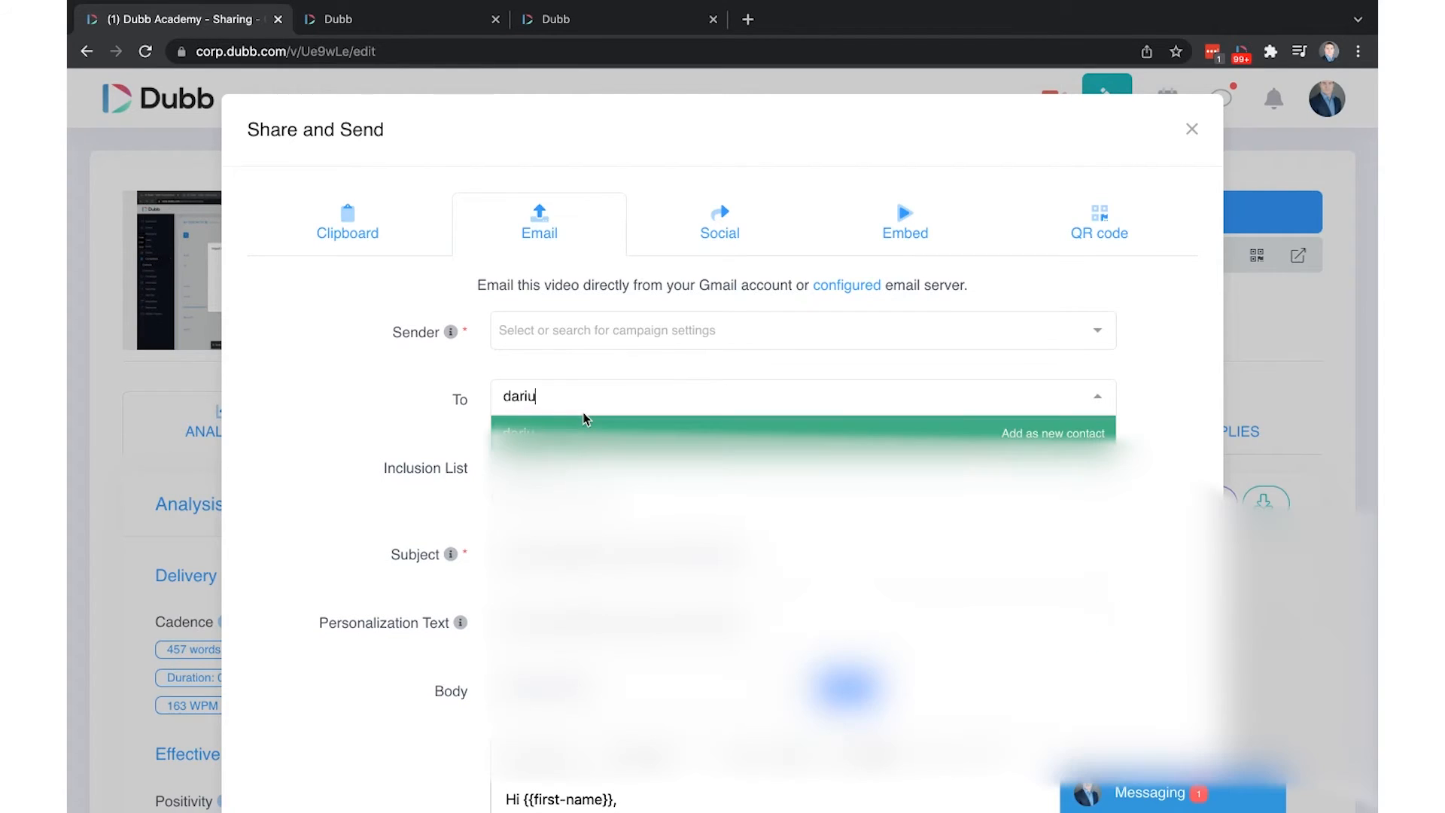
pyautogui.write('s')
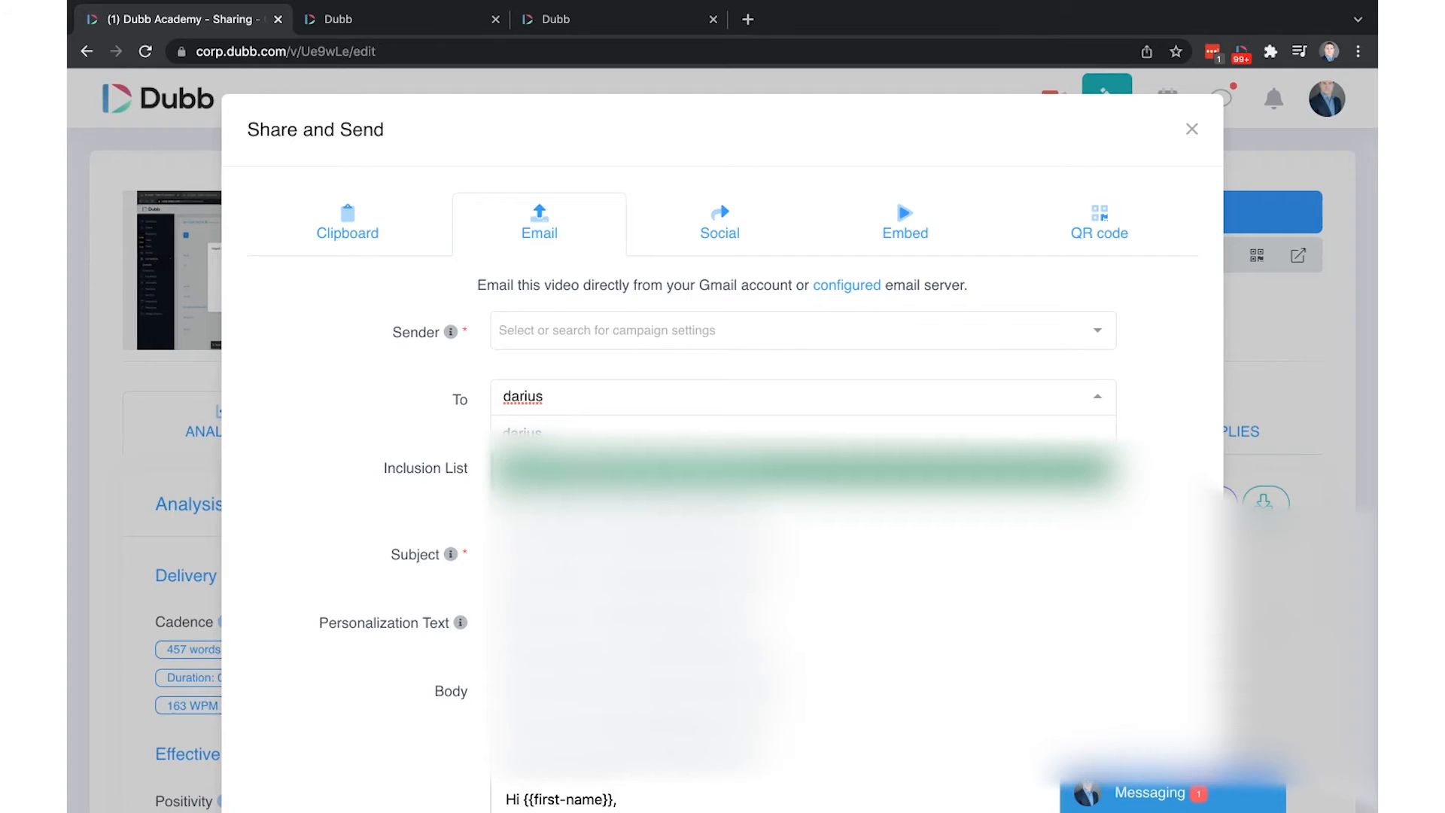
pyautogui.press('Return')
pyautogui.scroll(-5, 371, 445)
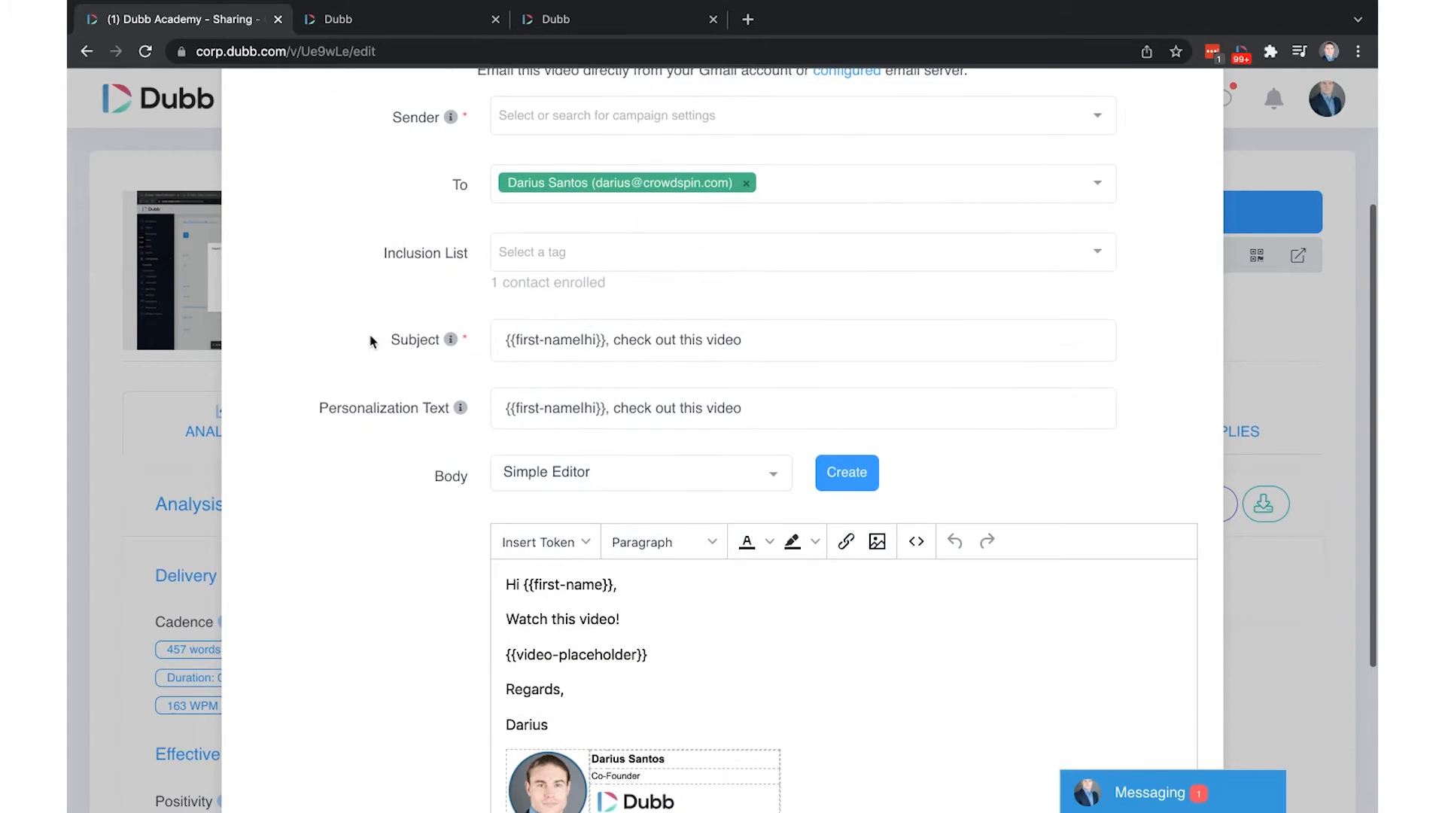
pyautogui.moveTo(371, 341); pyautogui.dragTo(856, 349)
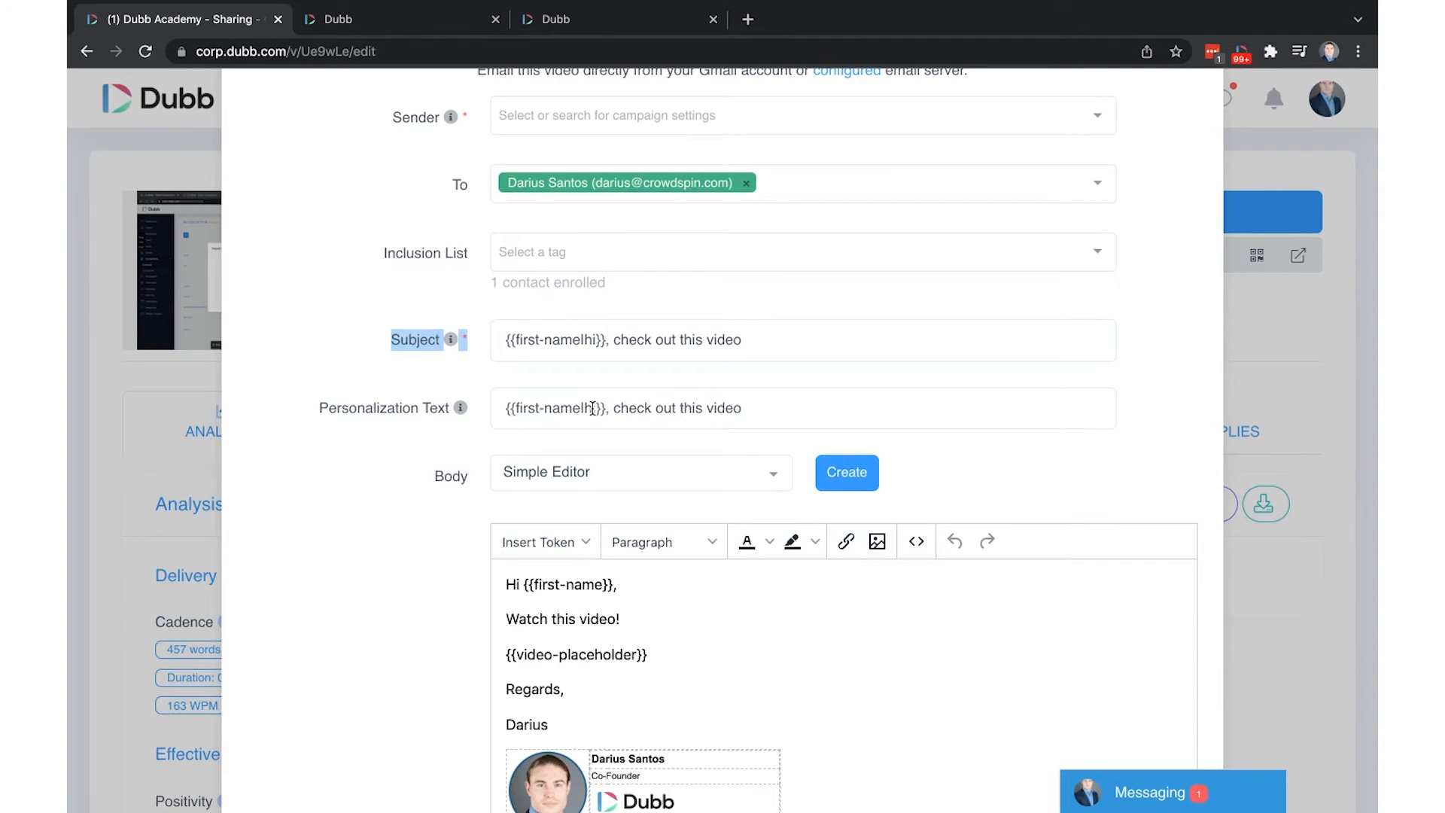
# Review the prefilled Subject, message Body and signature of the video email
pyautogui.scroll(-1, 441, 395)
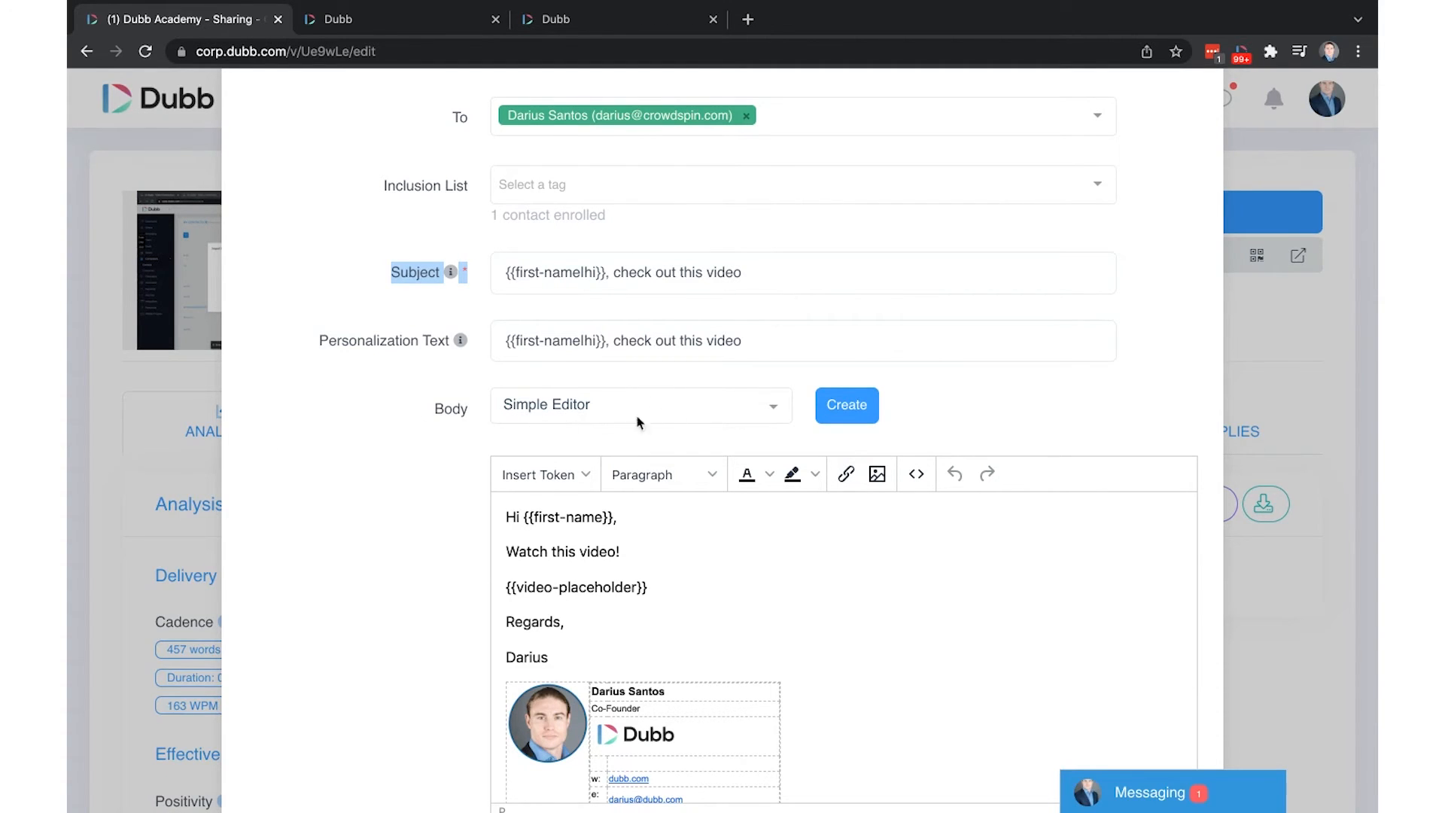
pyautogui.scroll(-2, 468, 435)
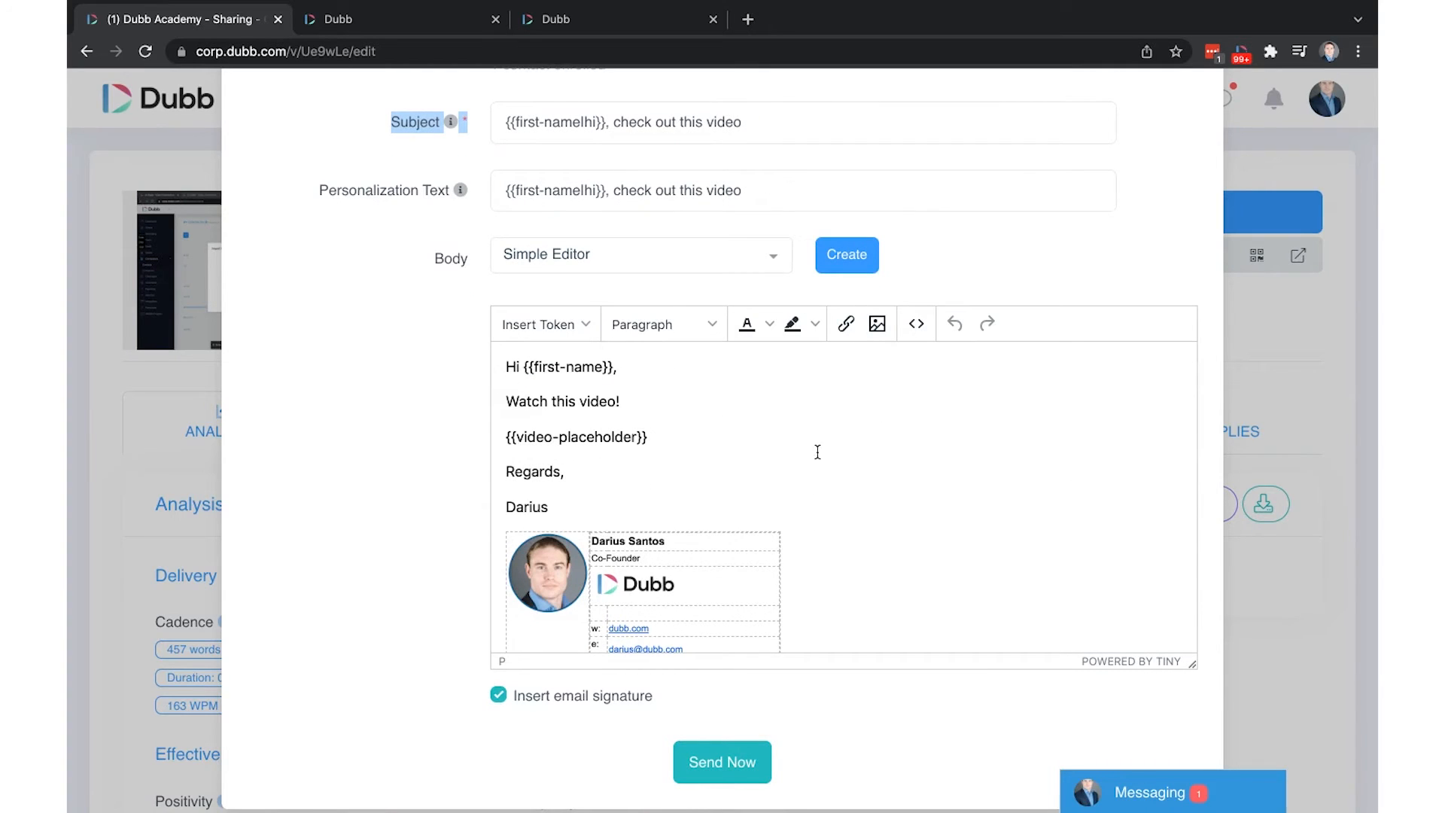
pyautogui.scroll(-1, 749, 463)
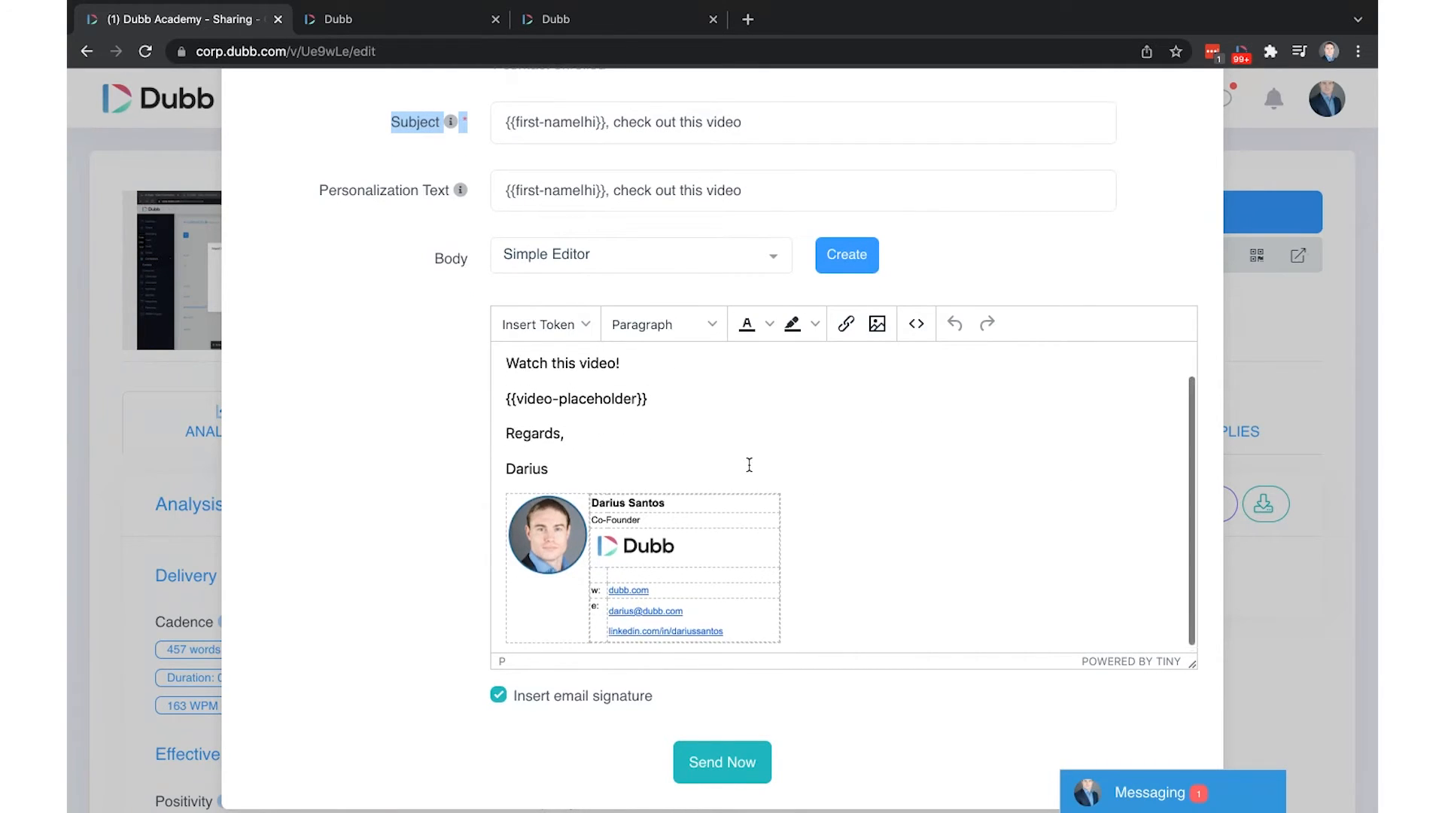
pyautogui.scroll(1, 749, 462)
pyautogui.moveTo(639, 366); pyautogui.dragTo(467, 370)
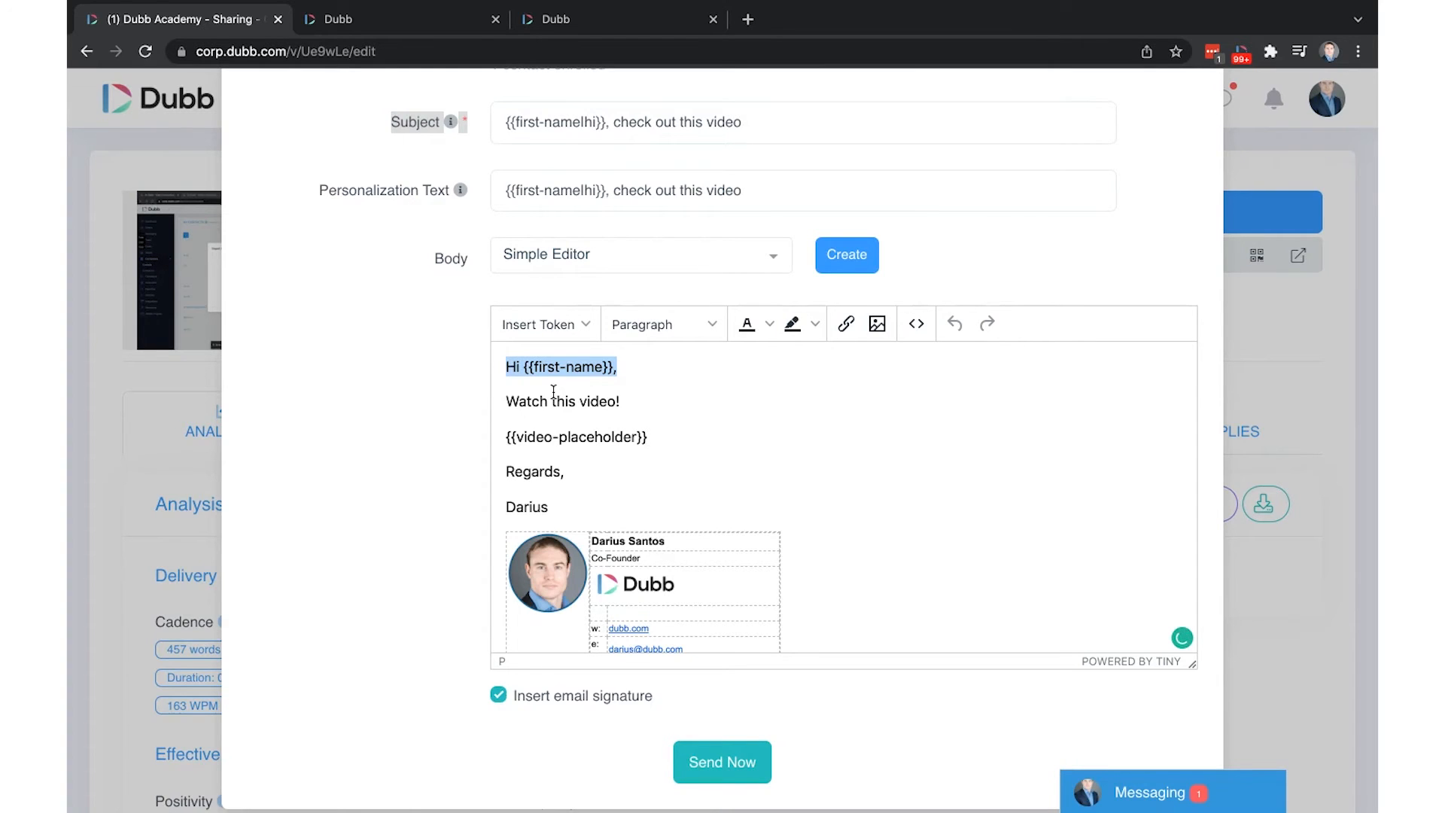
pyautogui.scroll(-2, 812, 456)
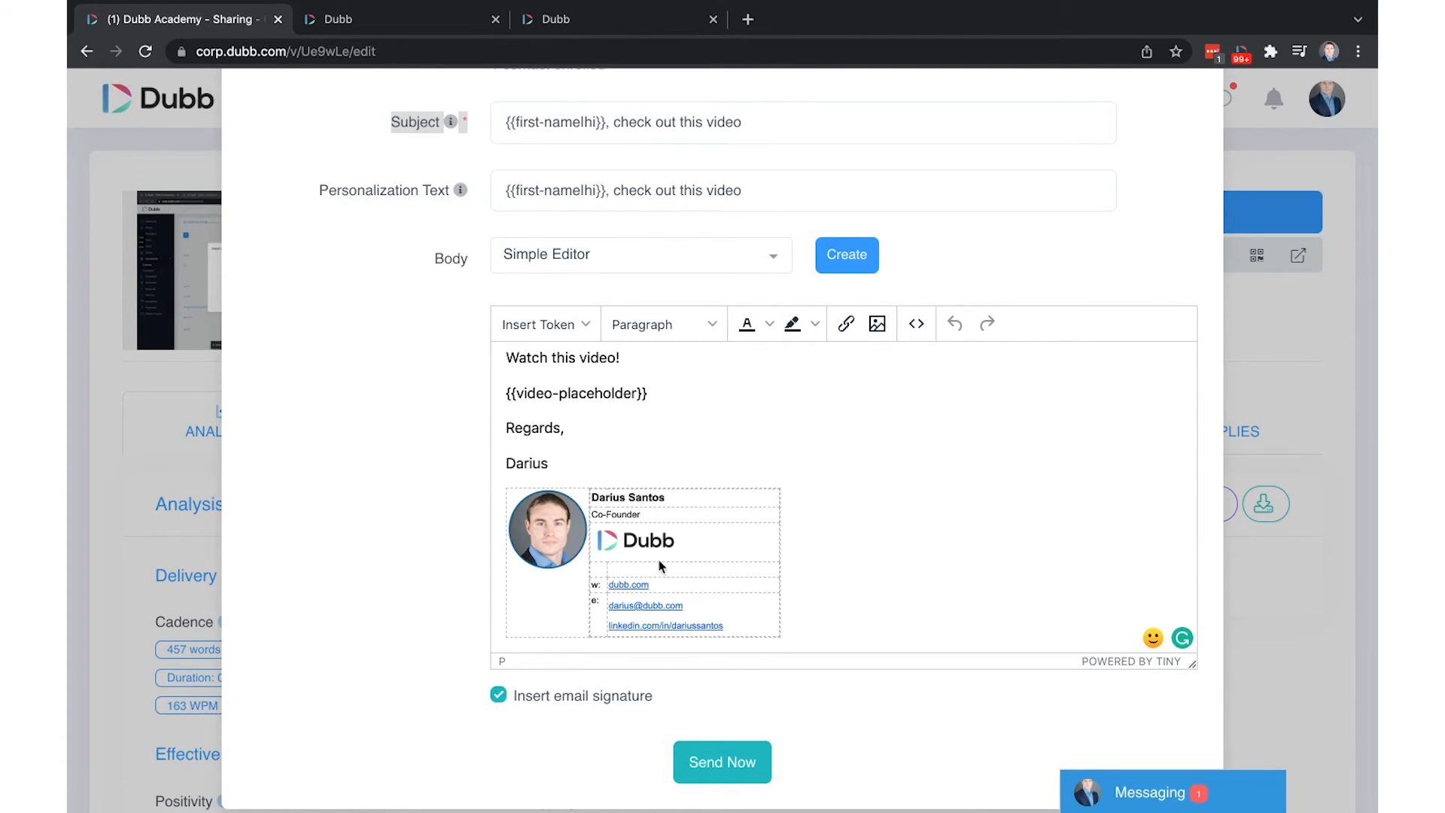
pyautogui.scroll(1, 620, 467)
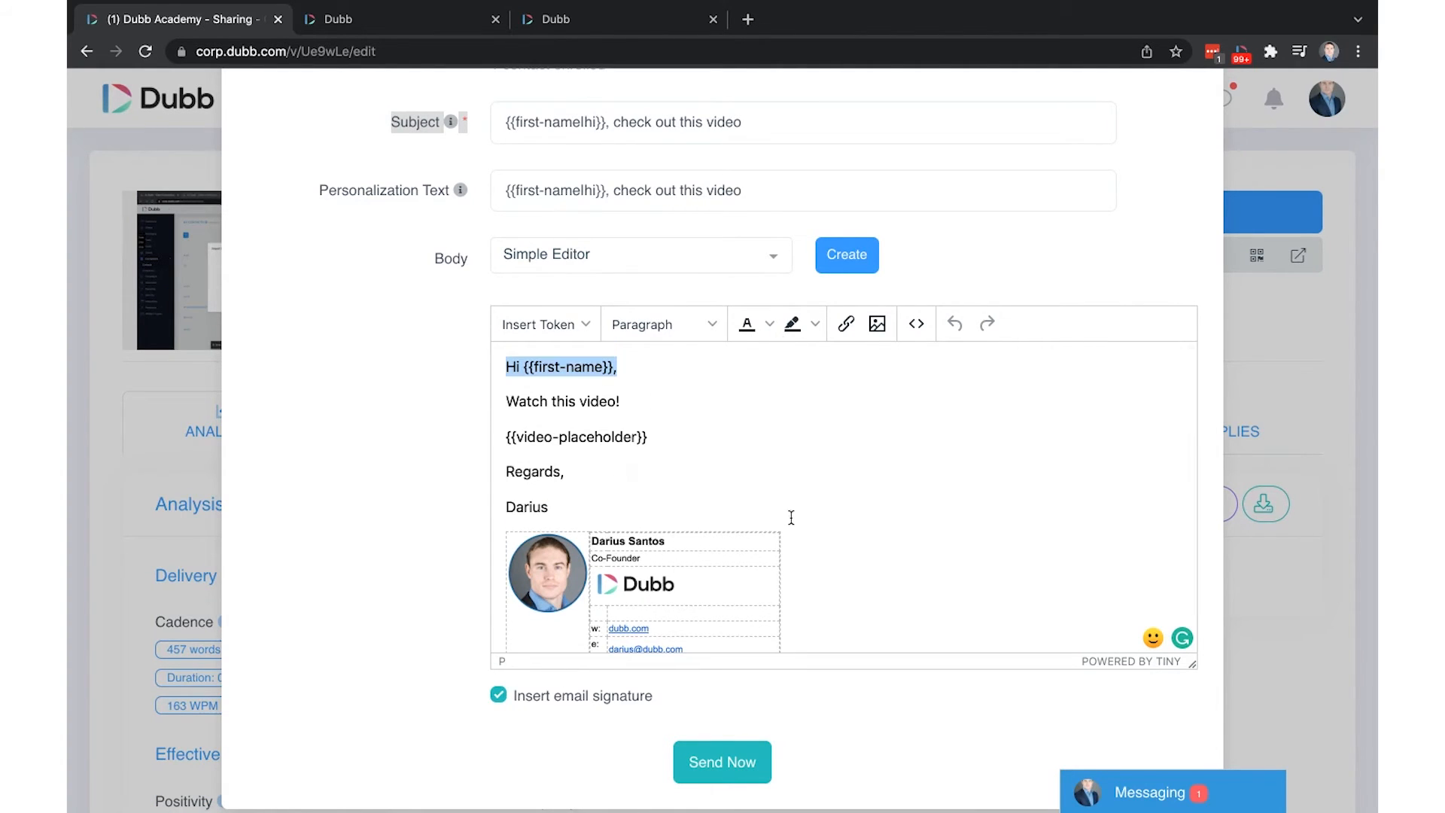
pyautogui.scroll(4, 791, 444)
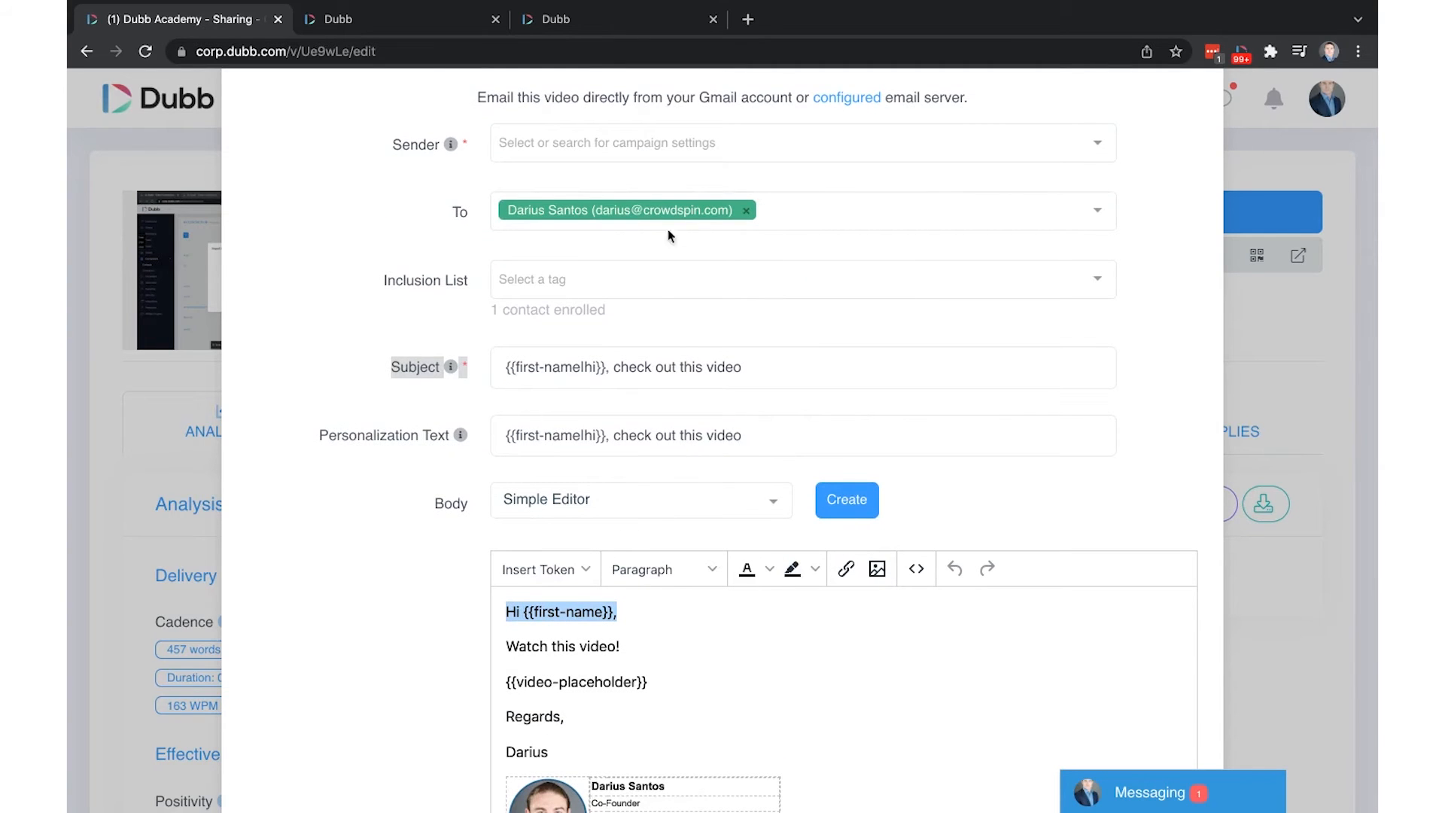
pyautogui.scroll(-1, 950, 696)
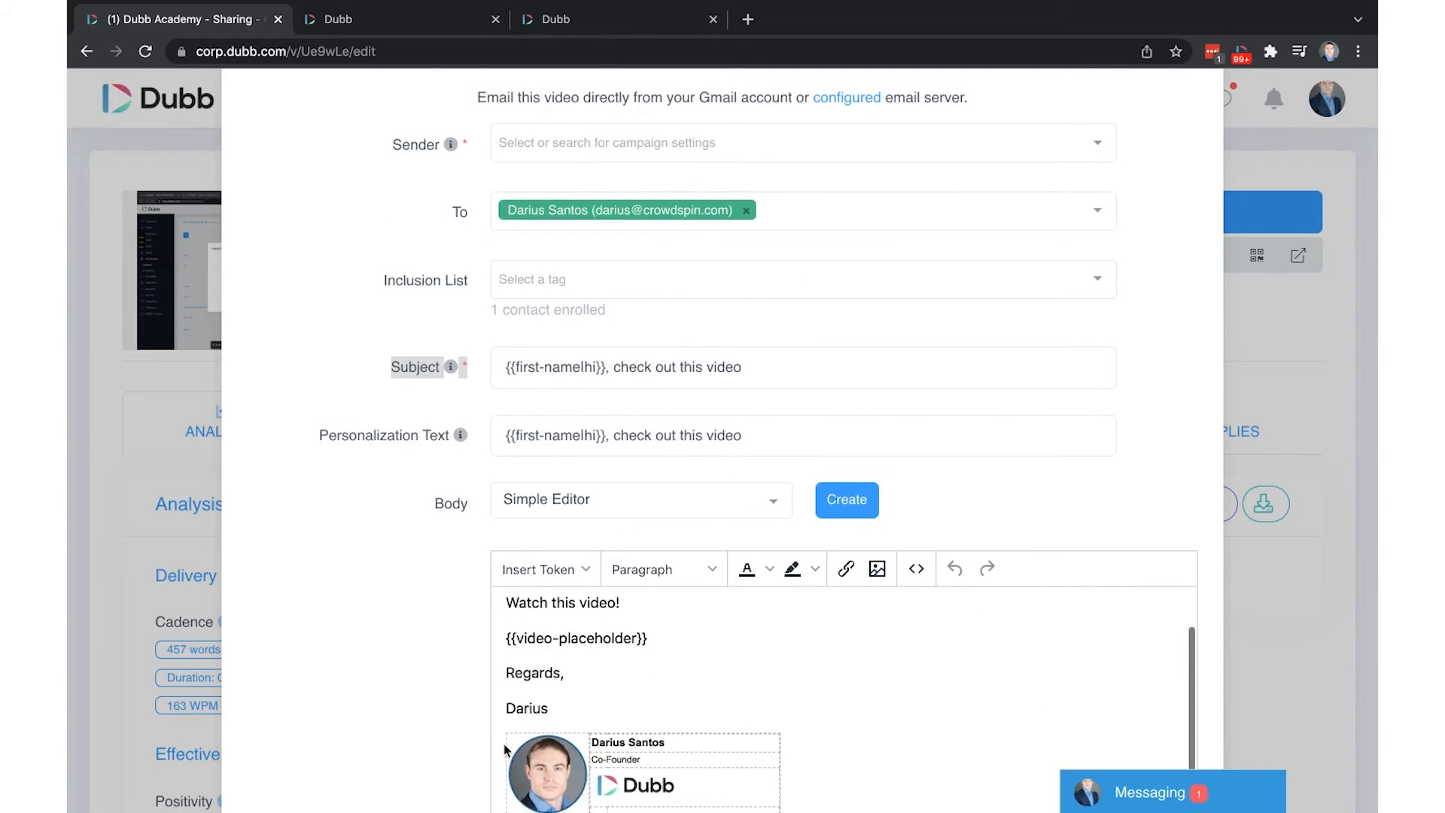
pyautogui.scroll(-4, 506, 749)
pyautogui.scroll(6, 516, 327)
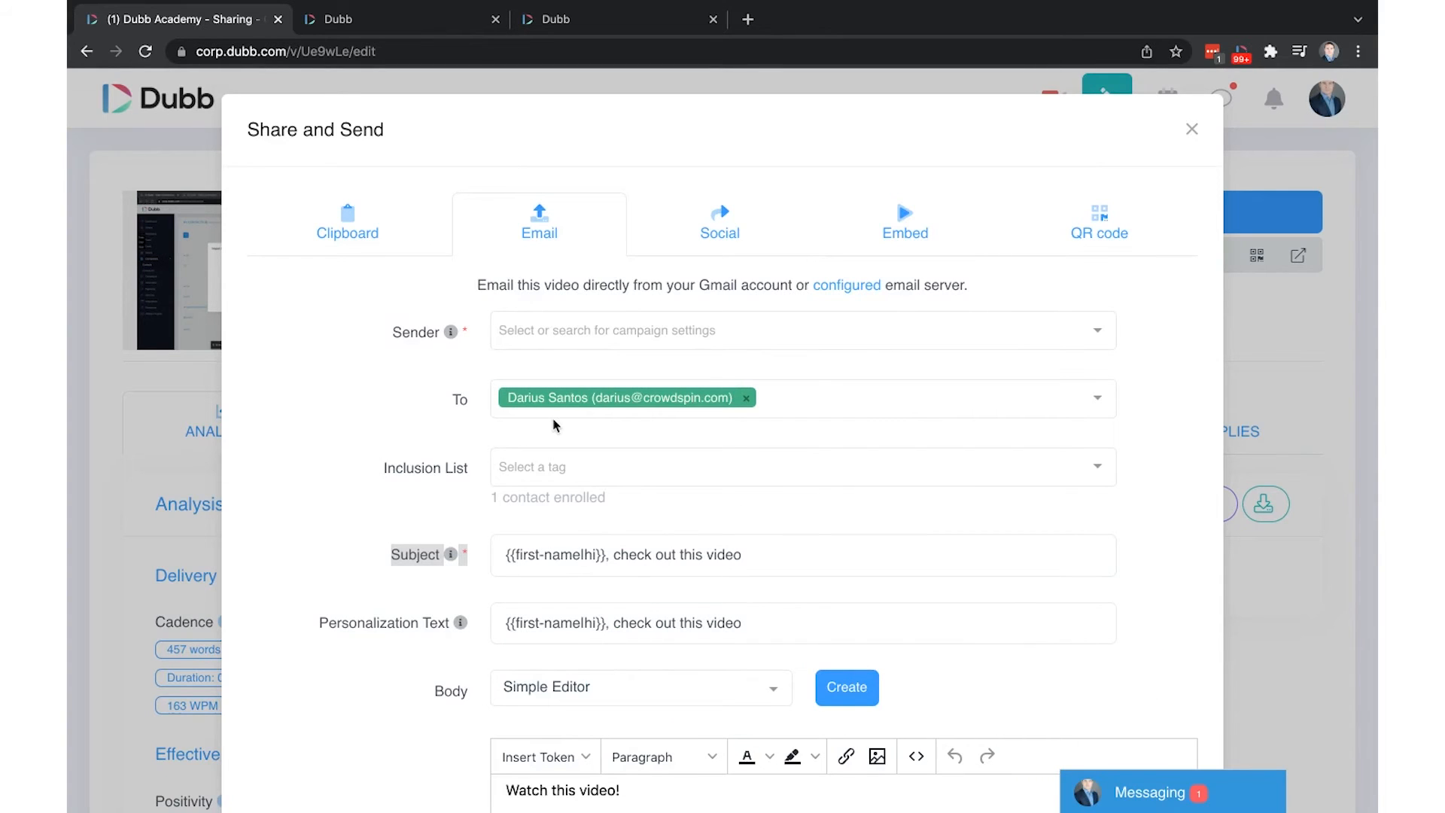
# In the third Dubb tab, open Campaigns > Email and edit the first campaign, 'test'
pyautogui.click(558, 21)
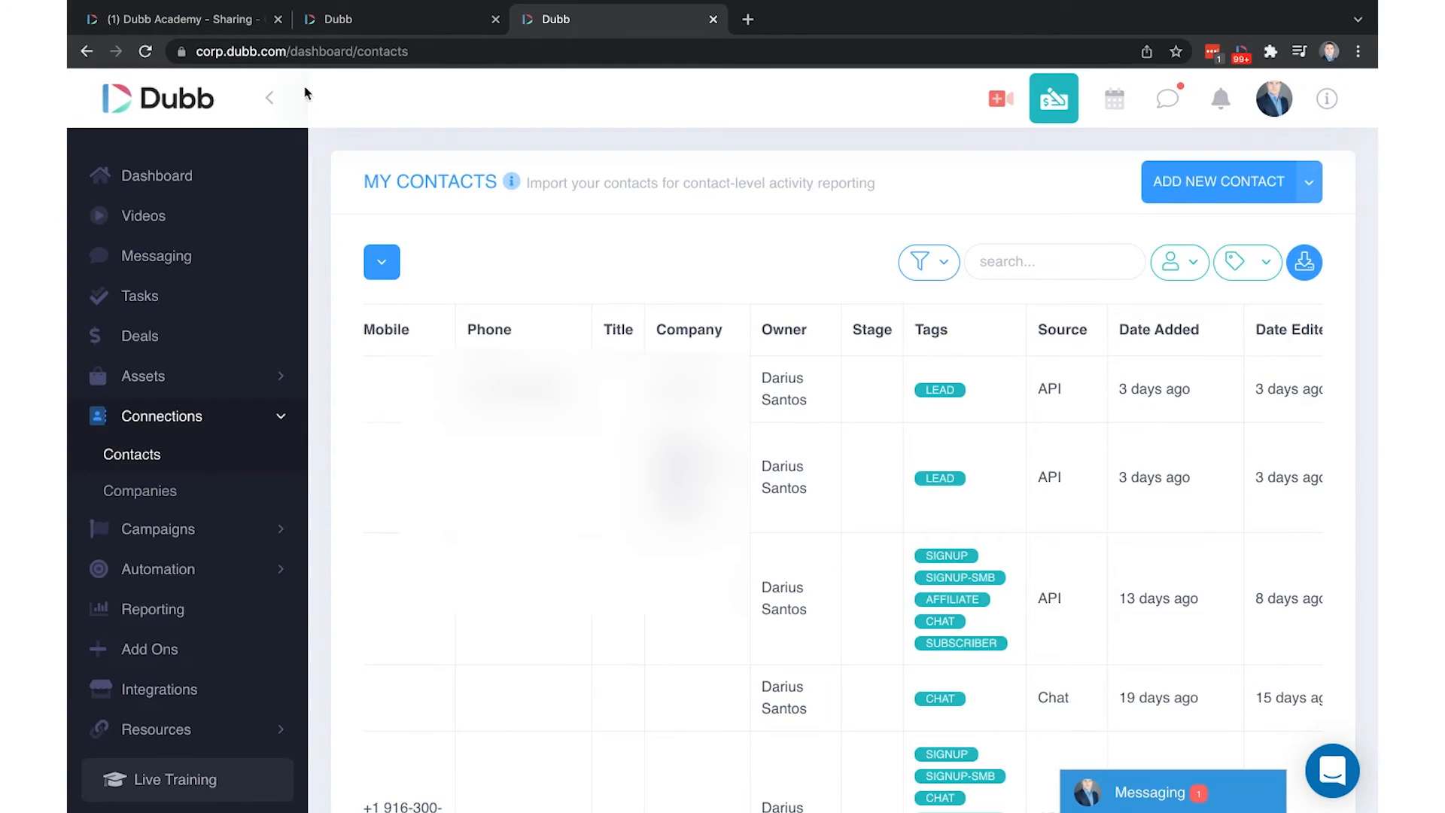
pyautogui.click(172, 534)
pyautogui.click(121, 568)
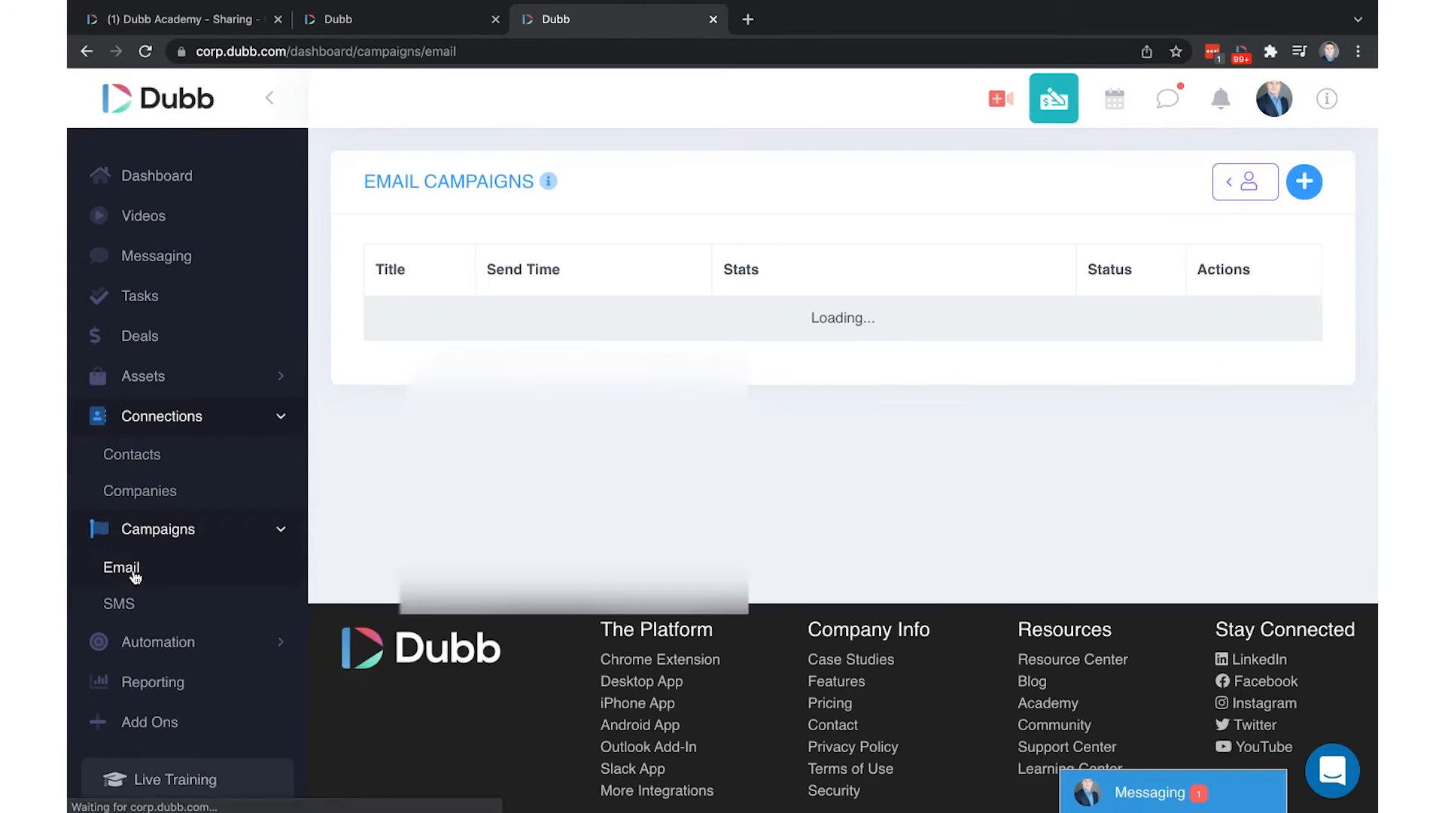
pyautogui.hscroll(3, 1070, 358)
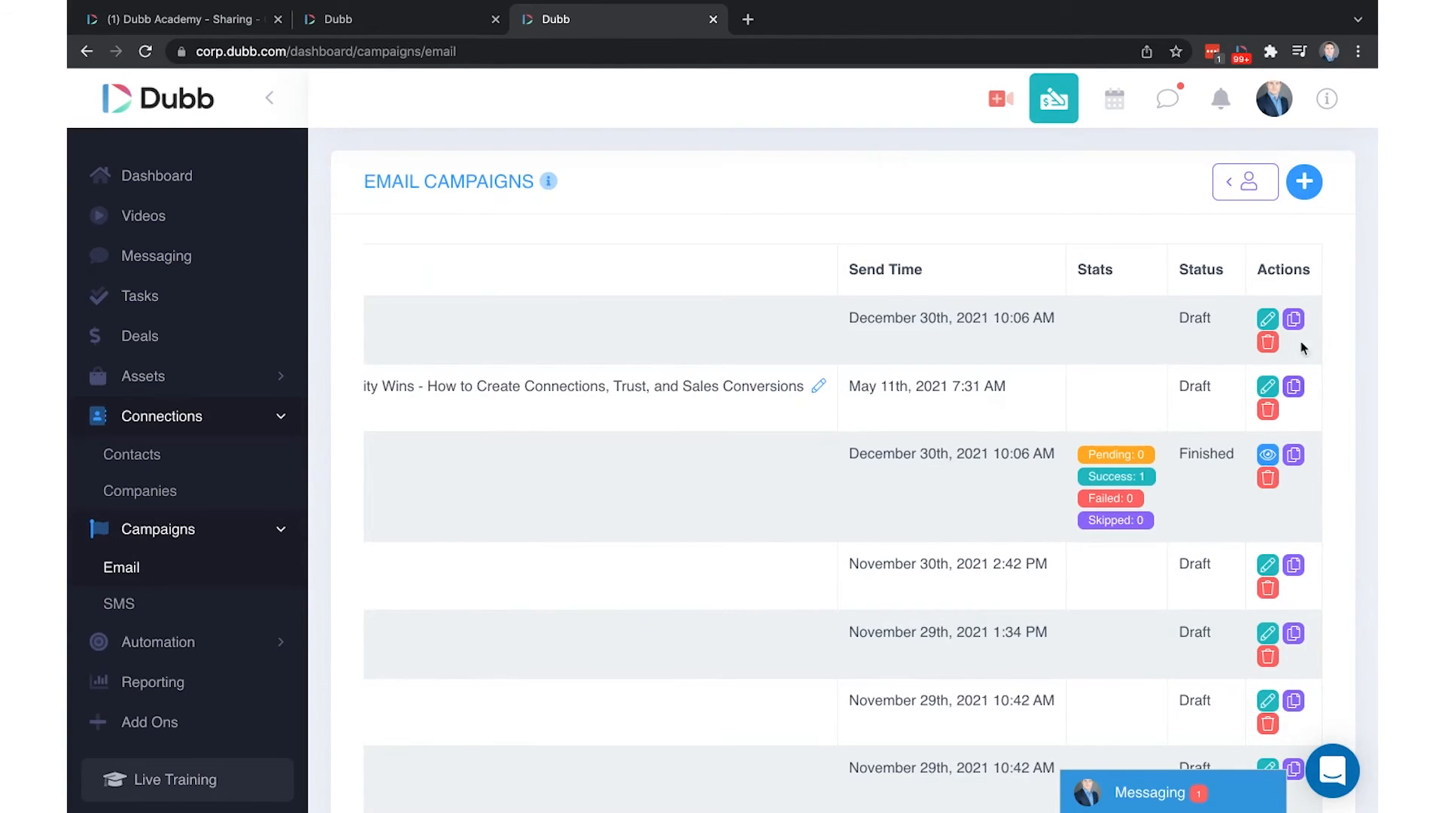
pyautogui.click(1268, 319)
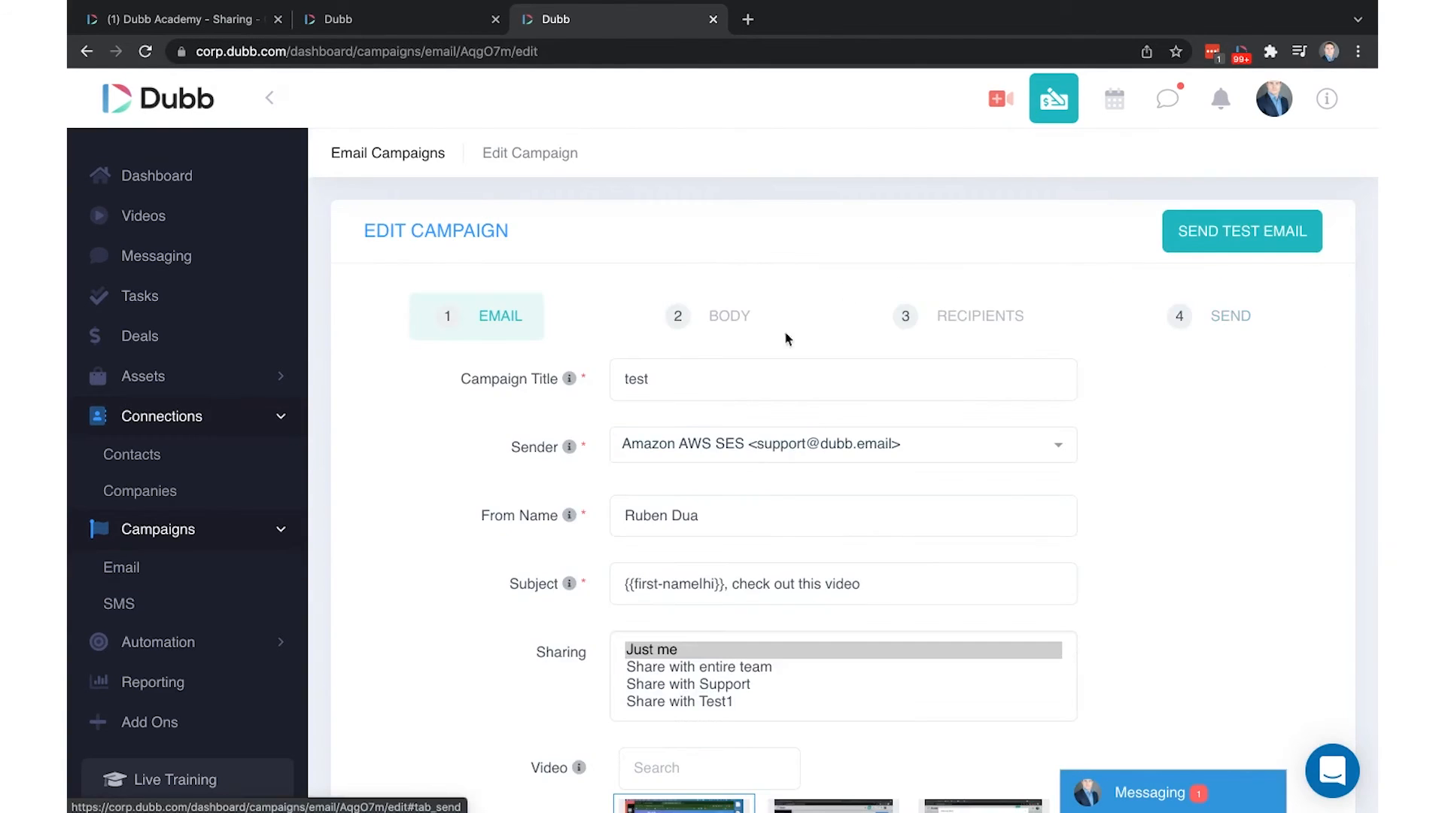
# Save the 'test' campaign's Email step and continue to step 2, Body
pyautogui.scroll(-1, 784, 336)
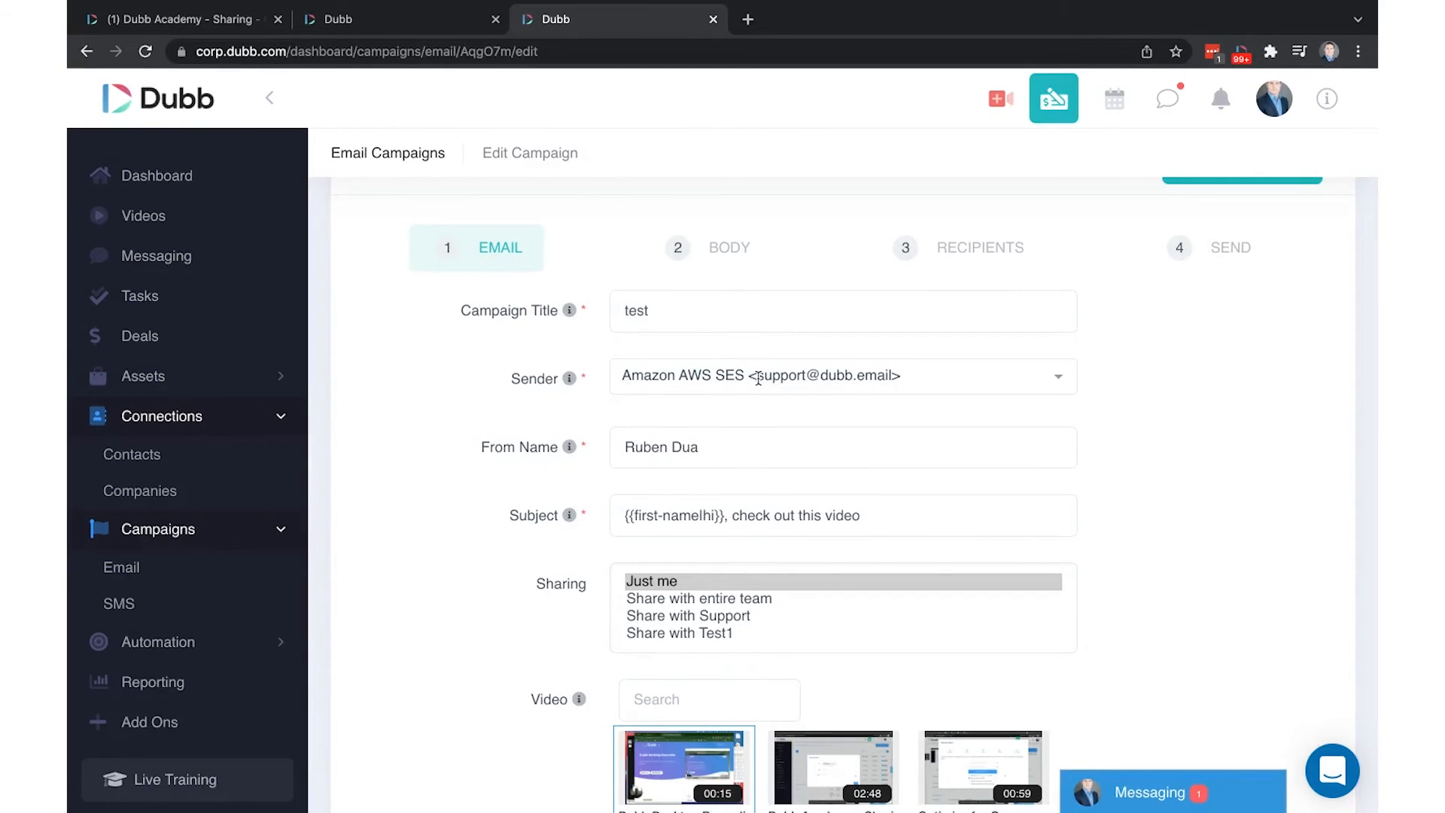
pyautogui.scroll(-1, 685, 363)
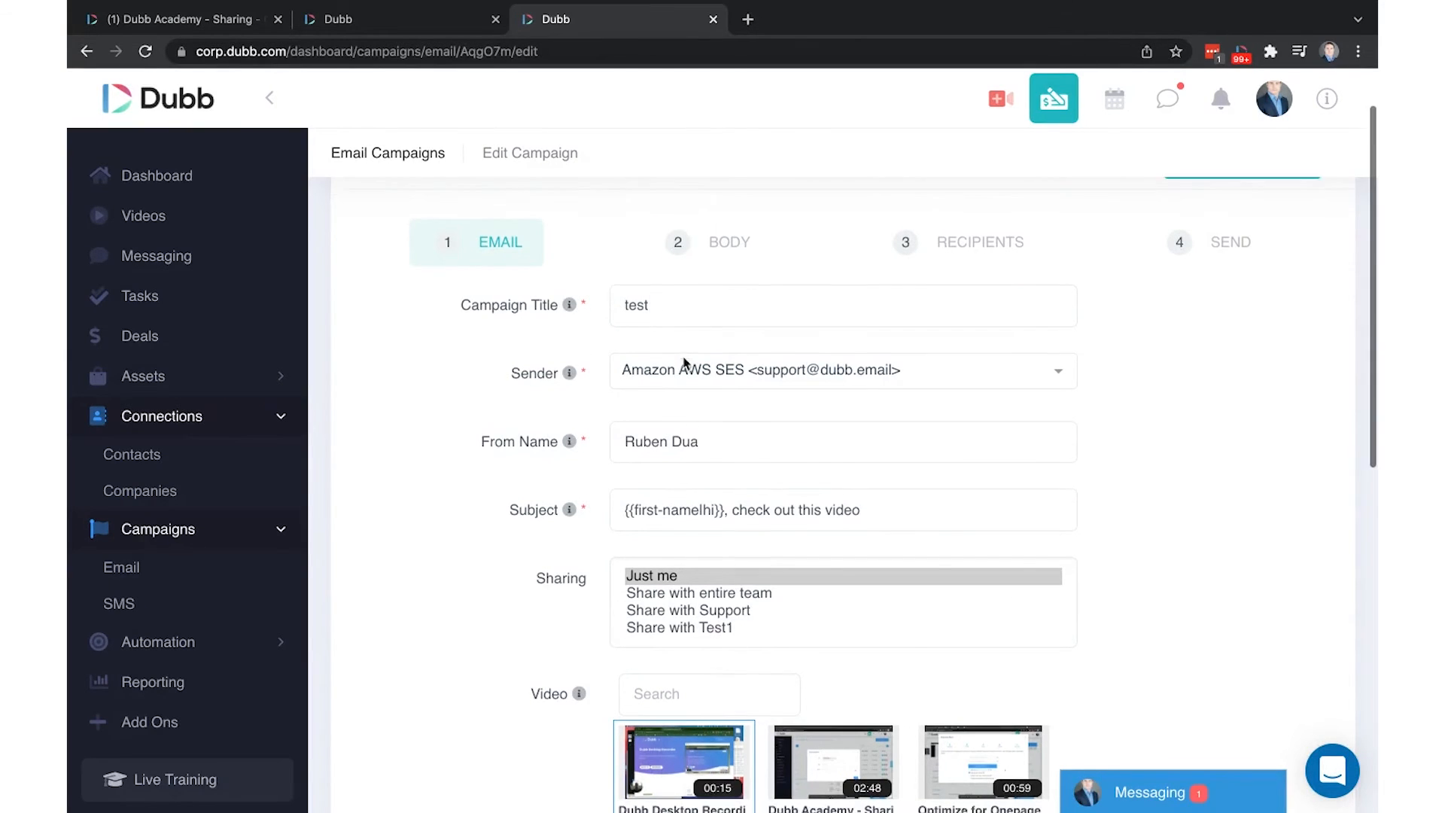
pyautogui.scroll(-1, 685, 363)
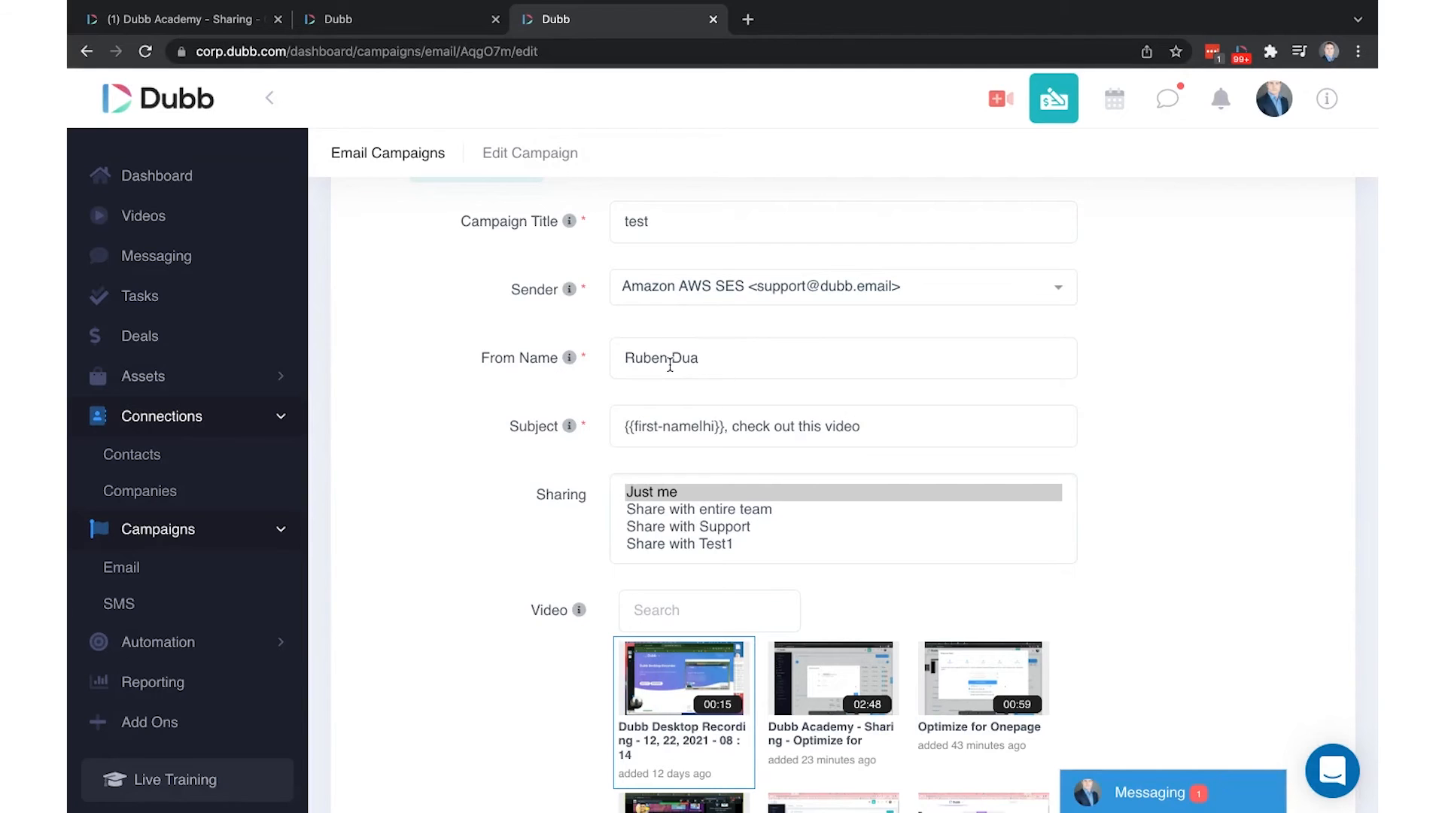
pyautogui.scroll(-2, 712, 365)
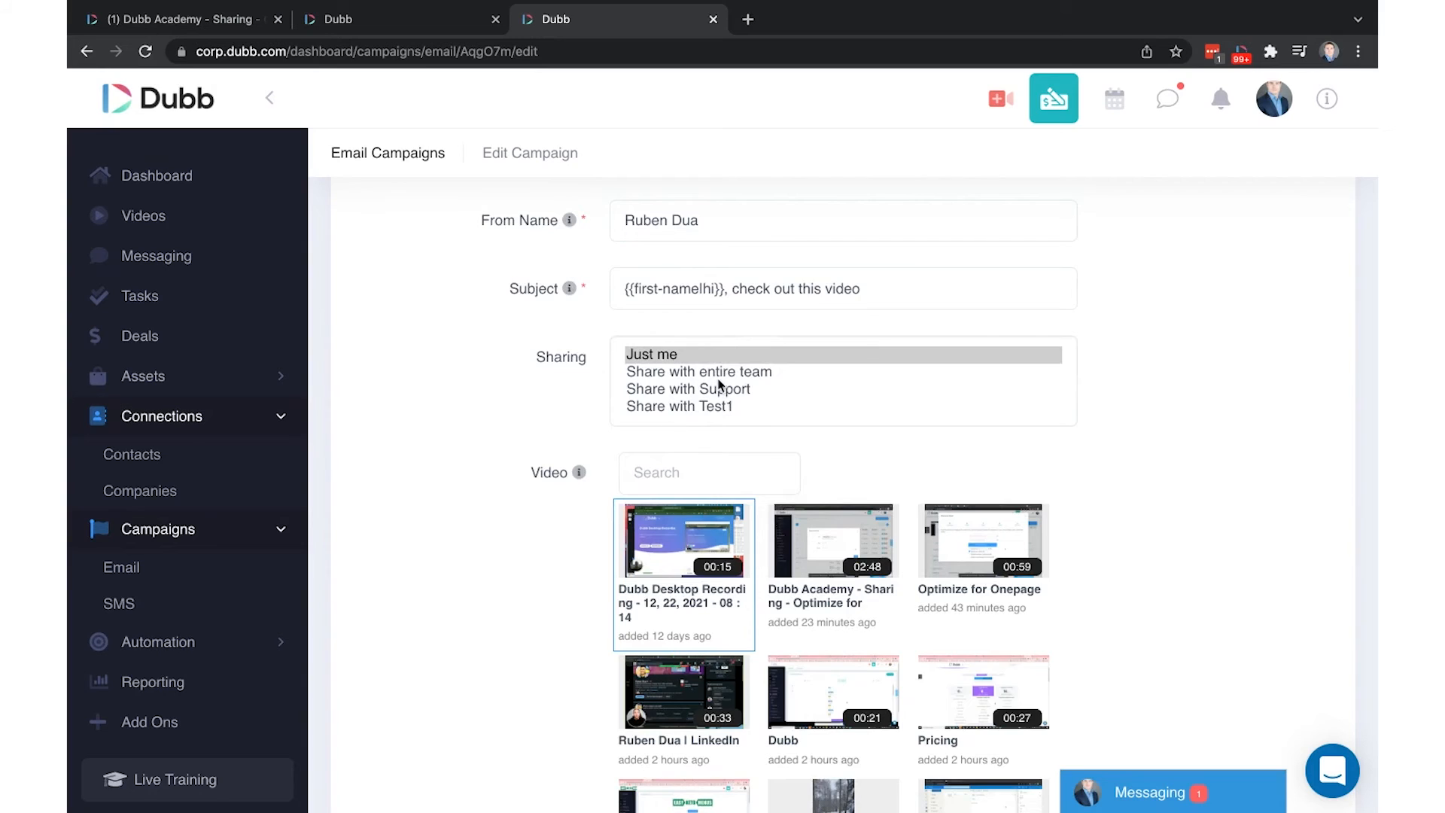
pyautogui.scroll(-2, 719, 388)
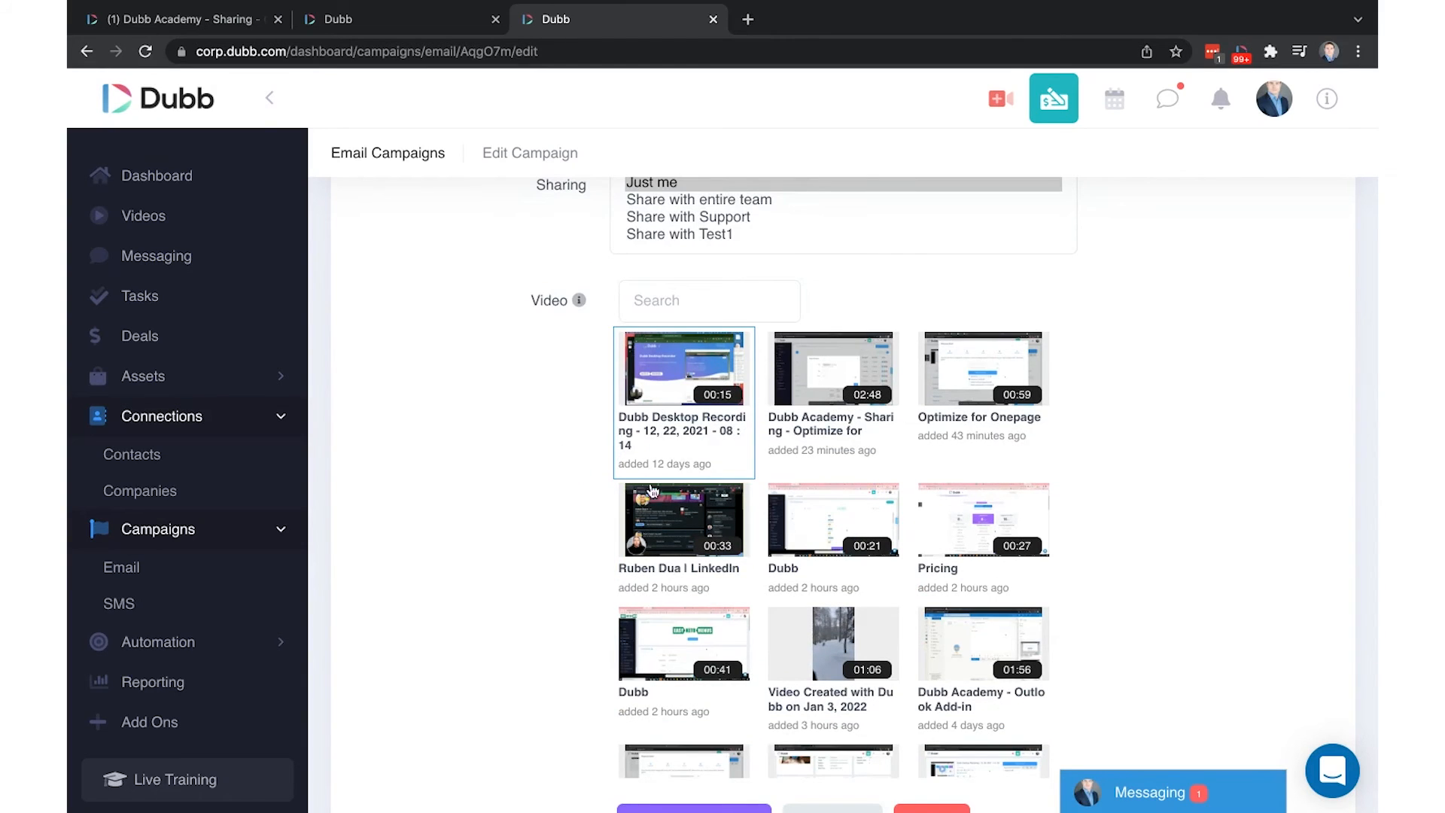
pyautogui.scroll(-4, 675, 421)
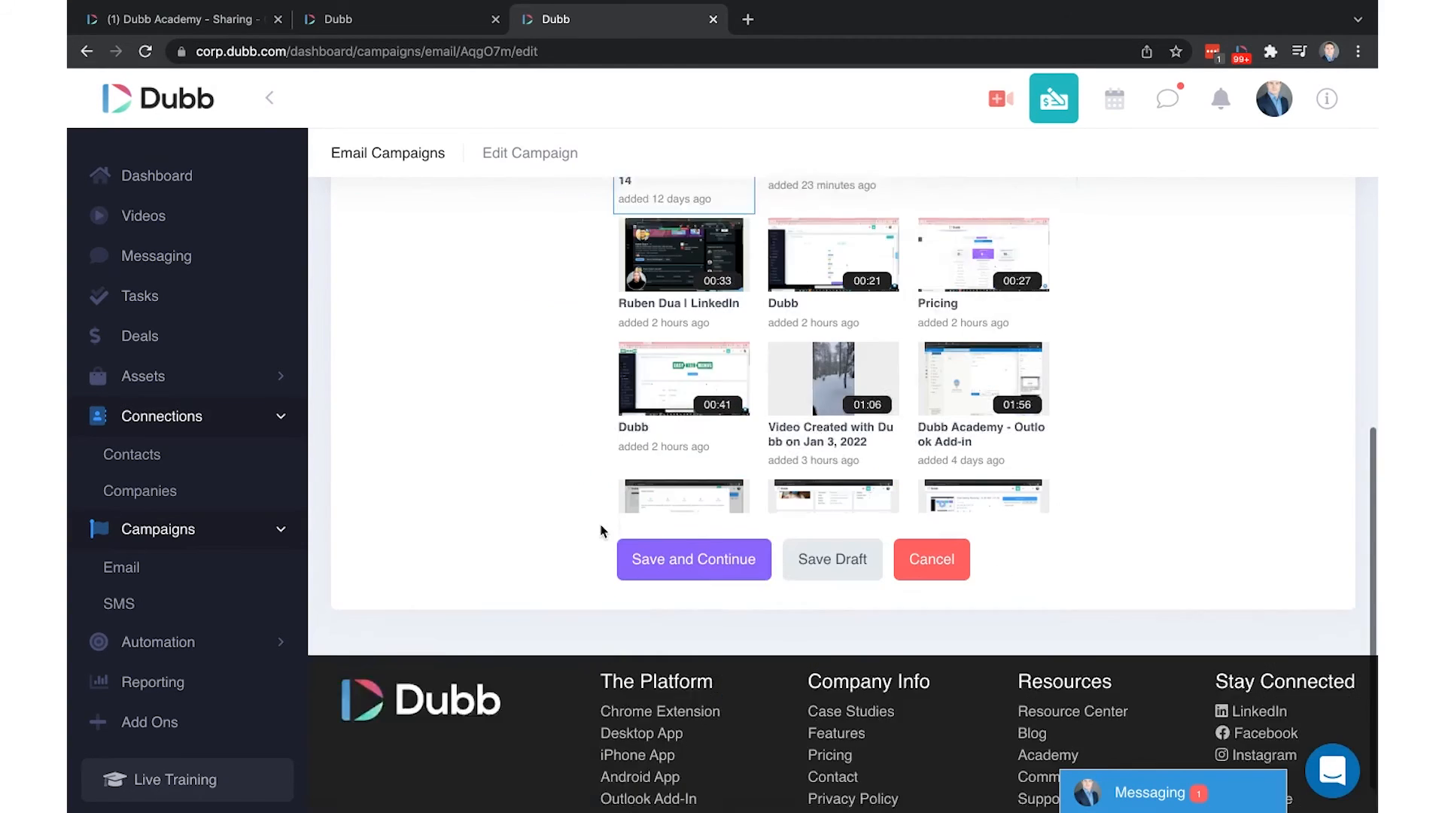
pyautogui.click(691, 506)
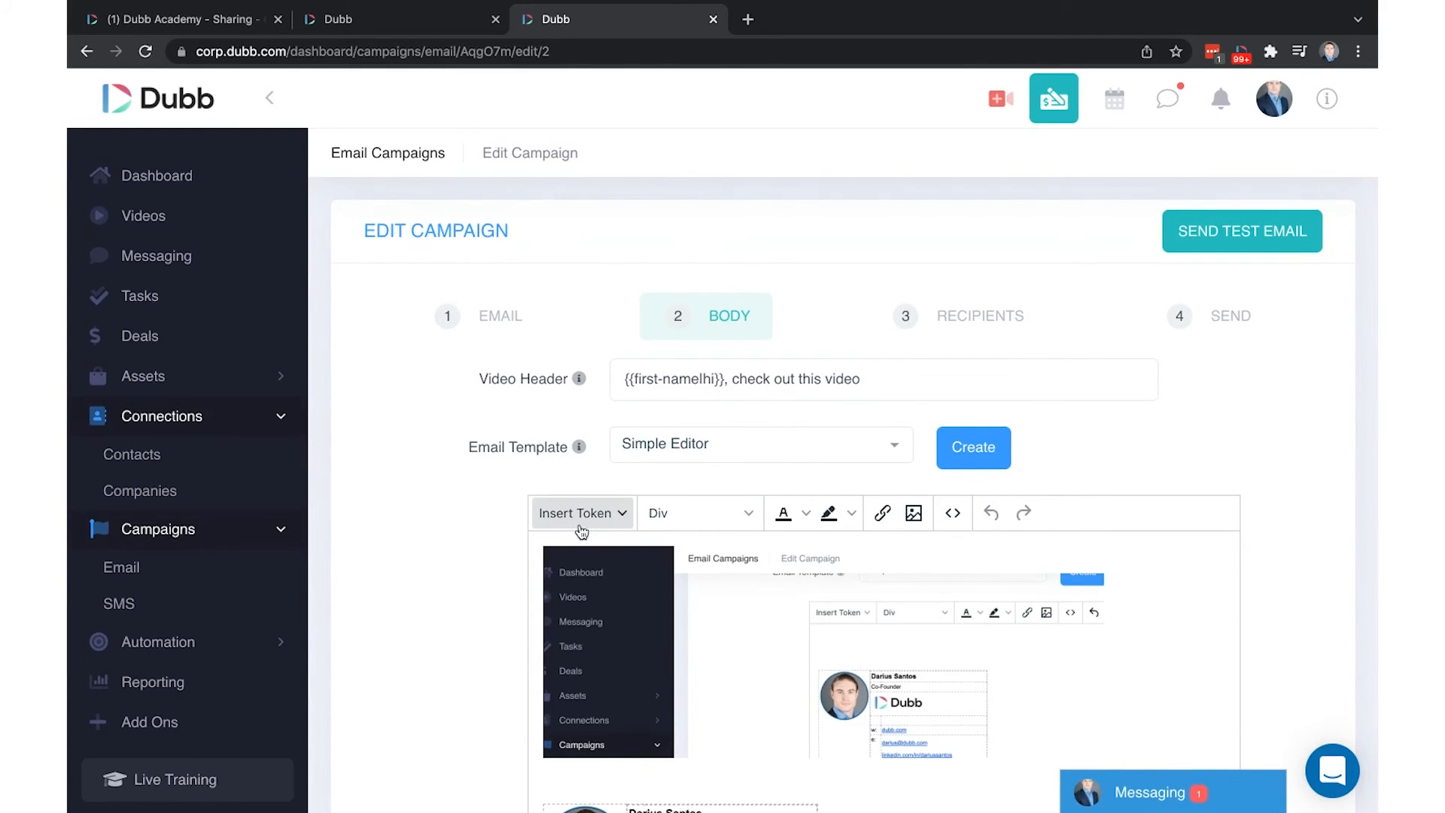
# Delete the embedded screenshot and insert the Contact First Name token at the top of the body
pyautogui.scroll(-3, 586, 403)
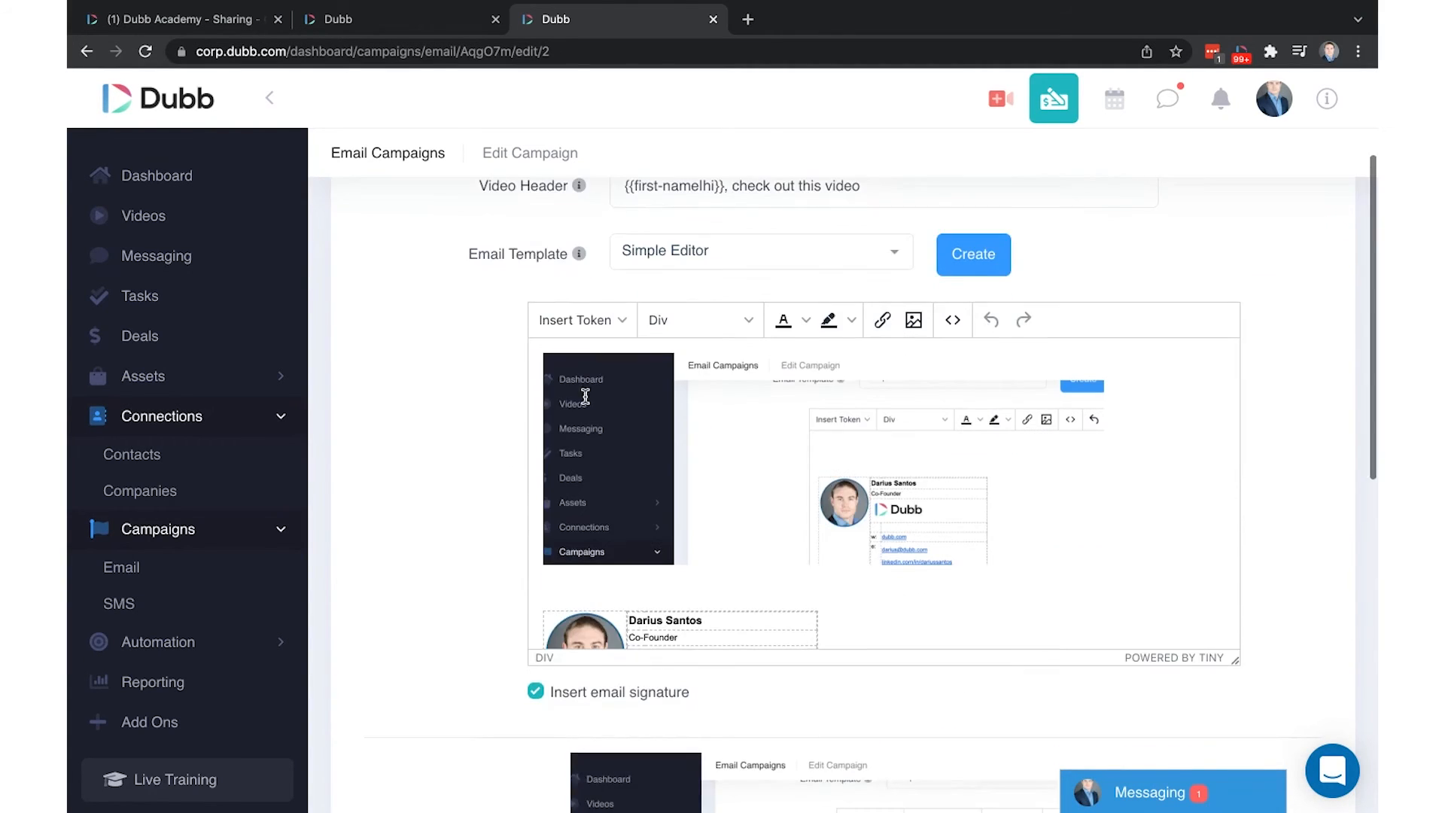
pyautogui.moveTo(456, 254); pyautogui.dragTo(724, 259)
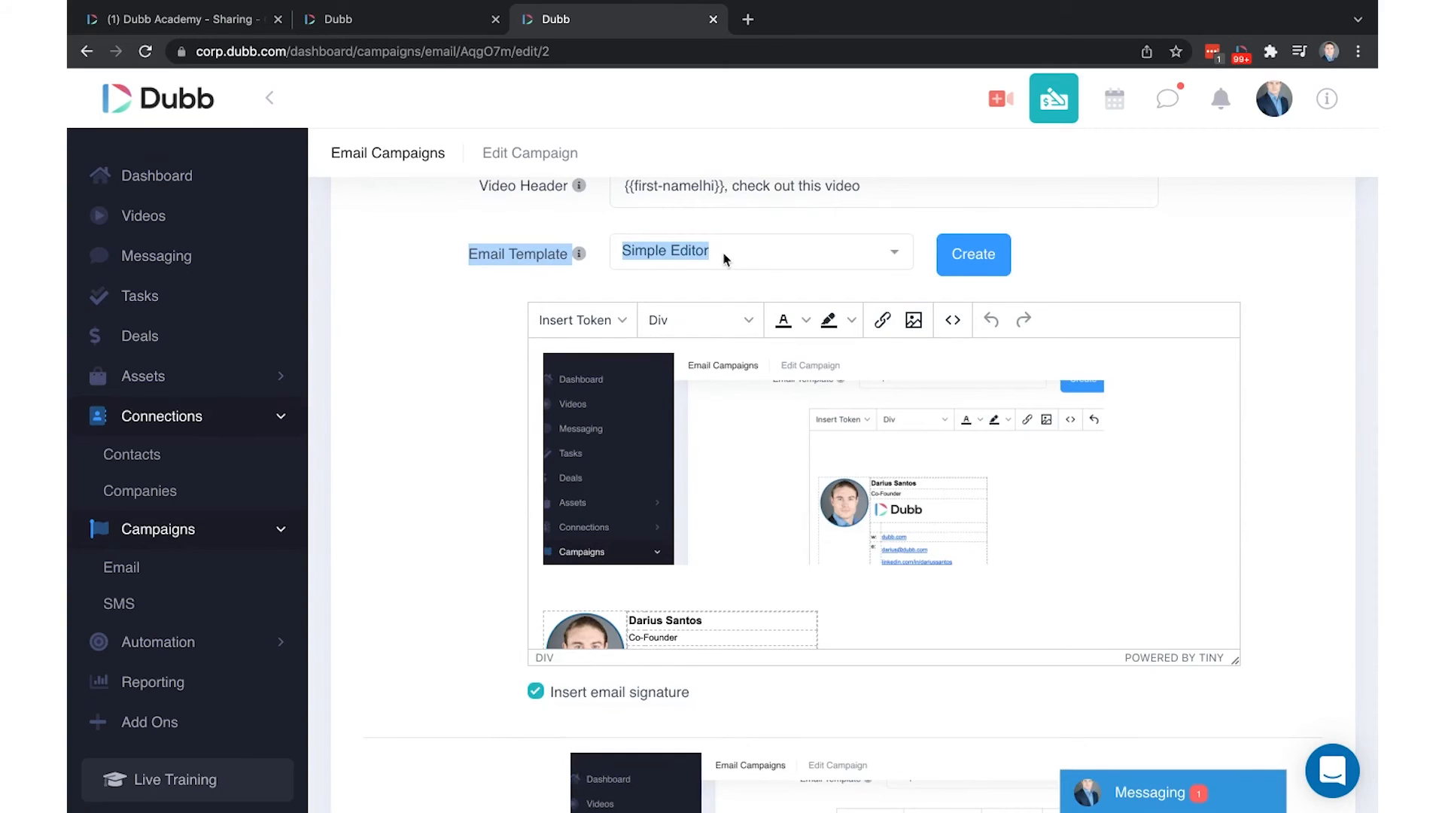
pyautogui.click(709, 411)
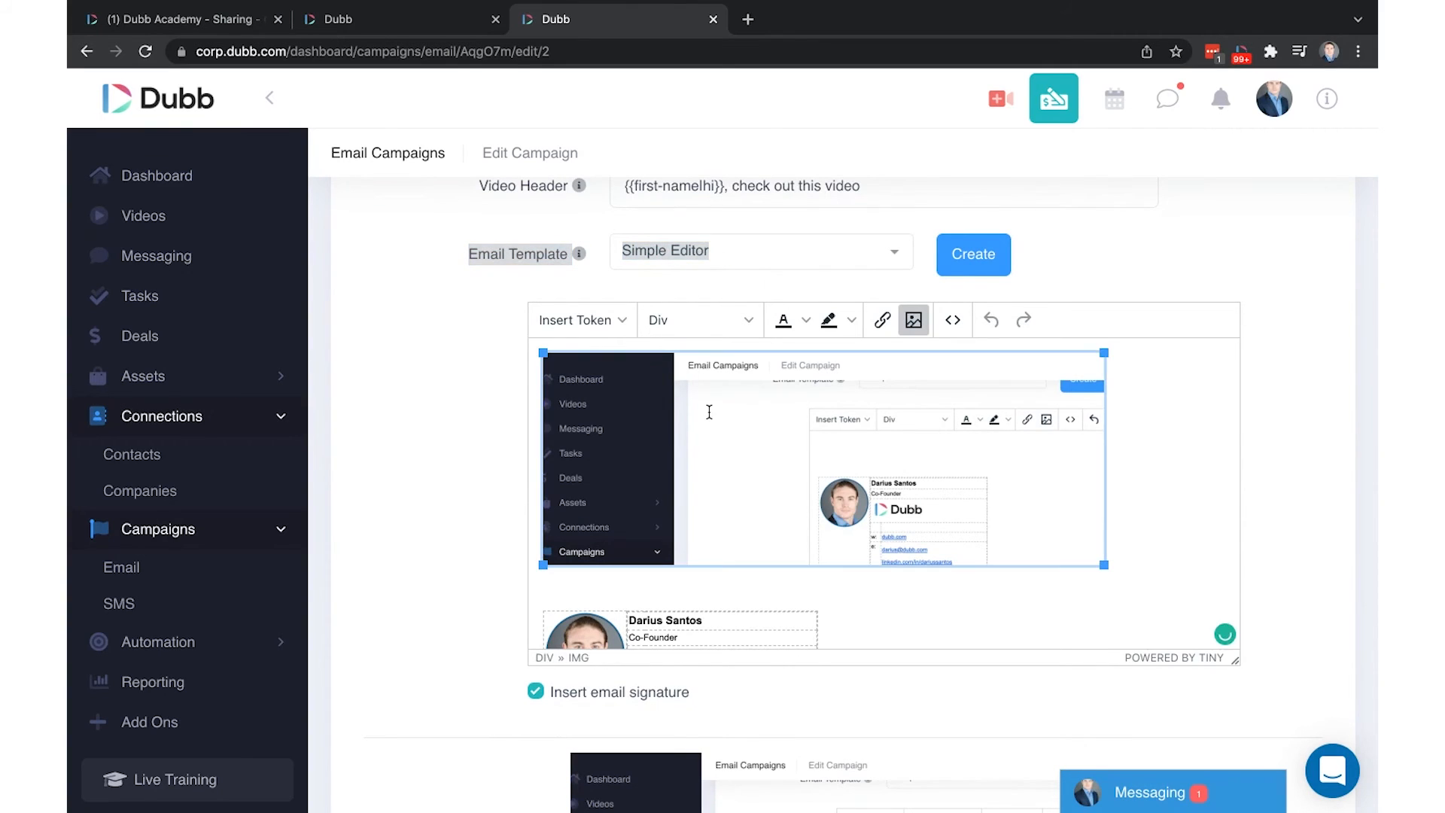
pyautogui.press('Delete')
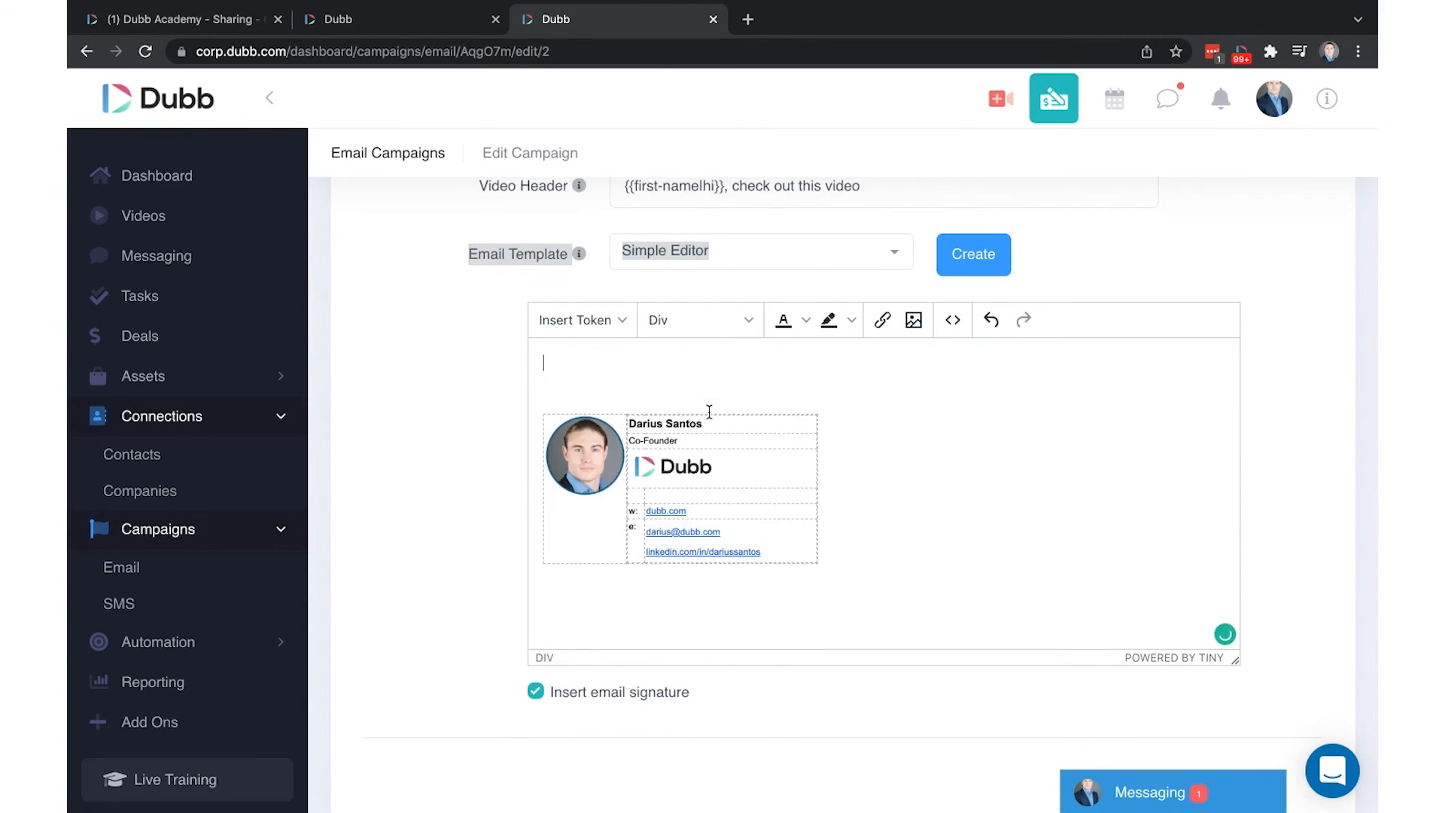
pyautogui.click(587, 322)
pyautogui.click(659, 471)
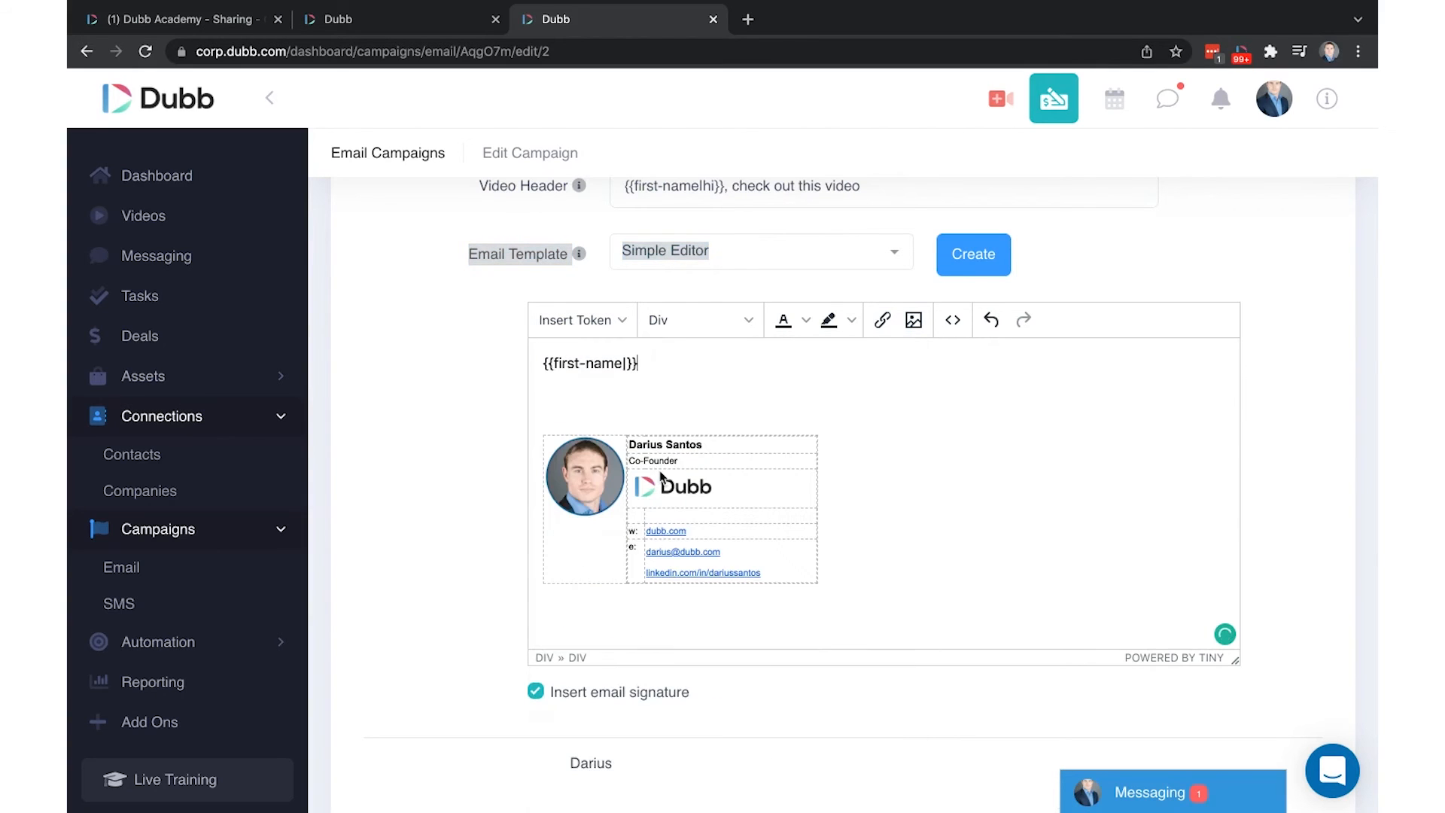
# Review the edited body, then save it and continue to the Recipients step
pyautogui.scroll(-5, 760, 580)
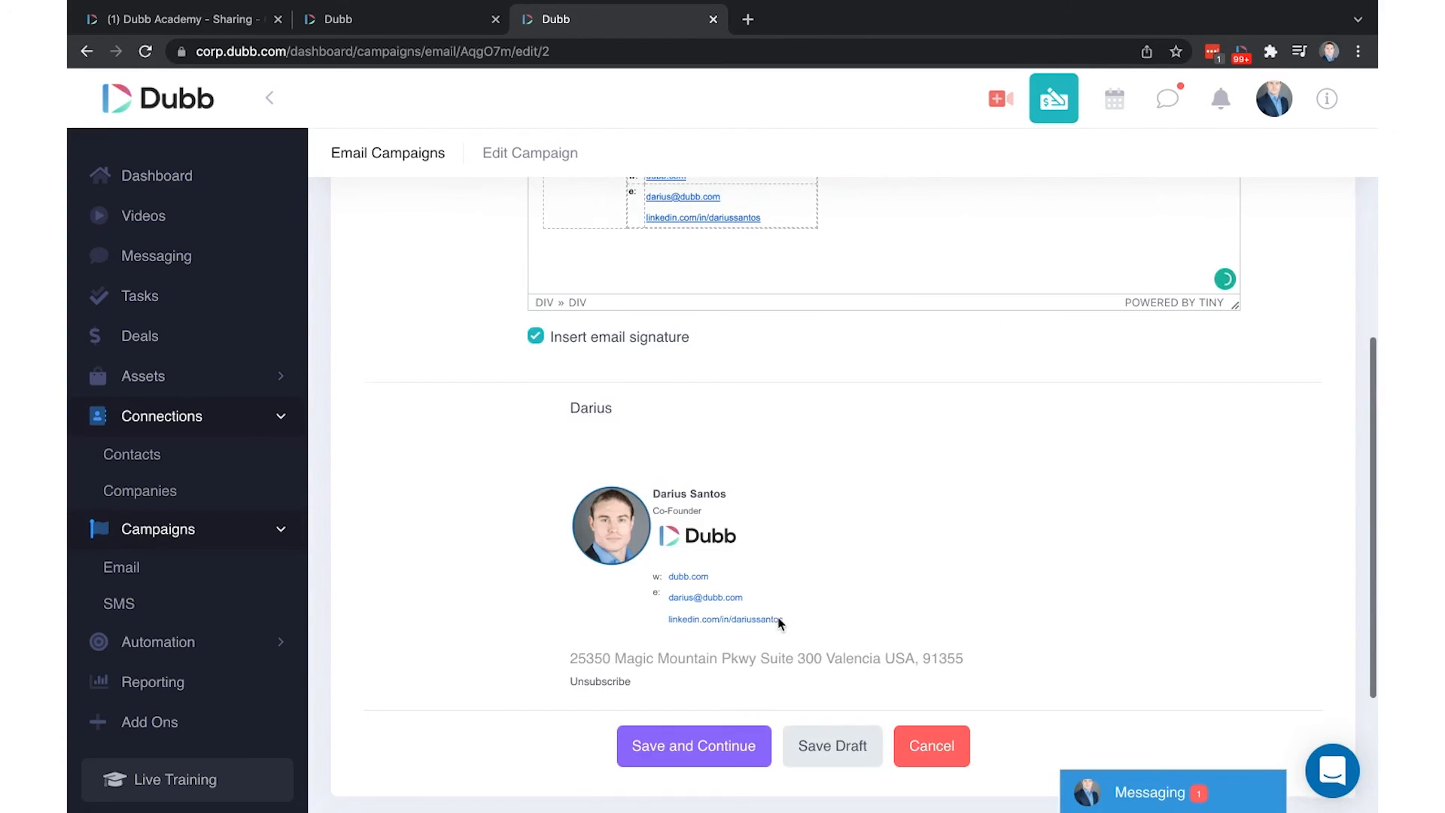
pyautogui.scroll(1, 761, 465)
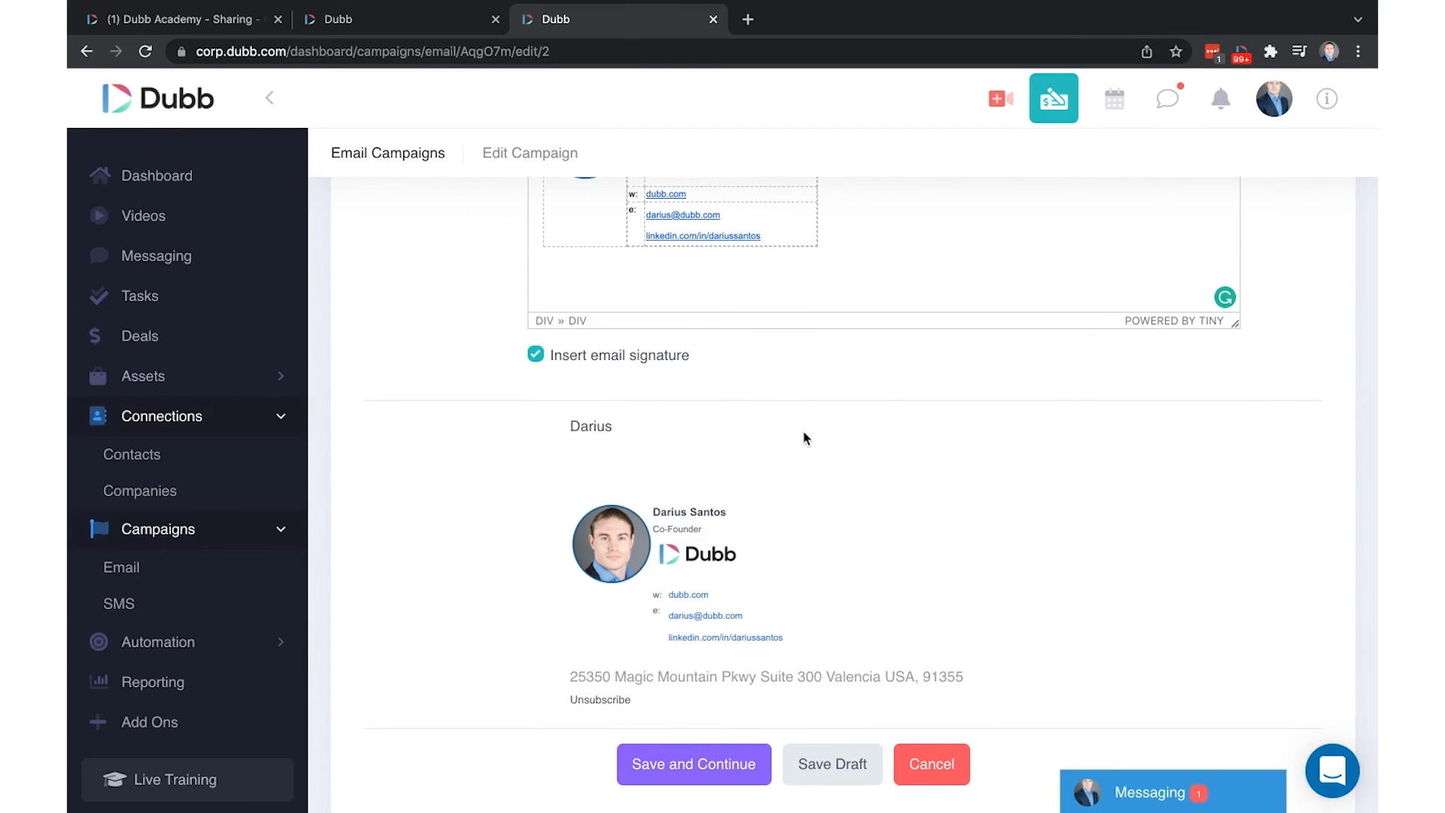
pyautogui.scroll(7, 801, 432)
pyautogui.scroll(-10, 909, 387)
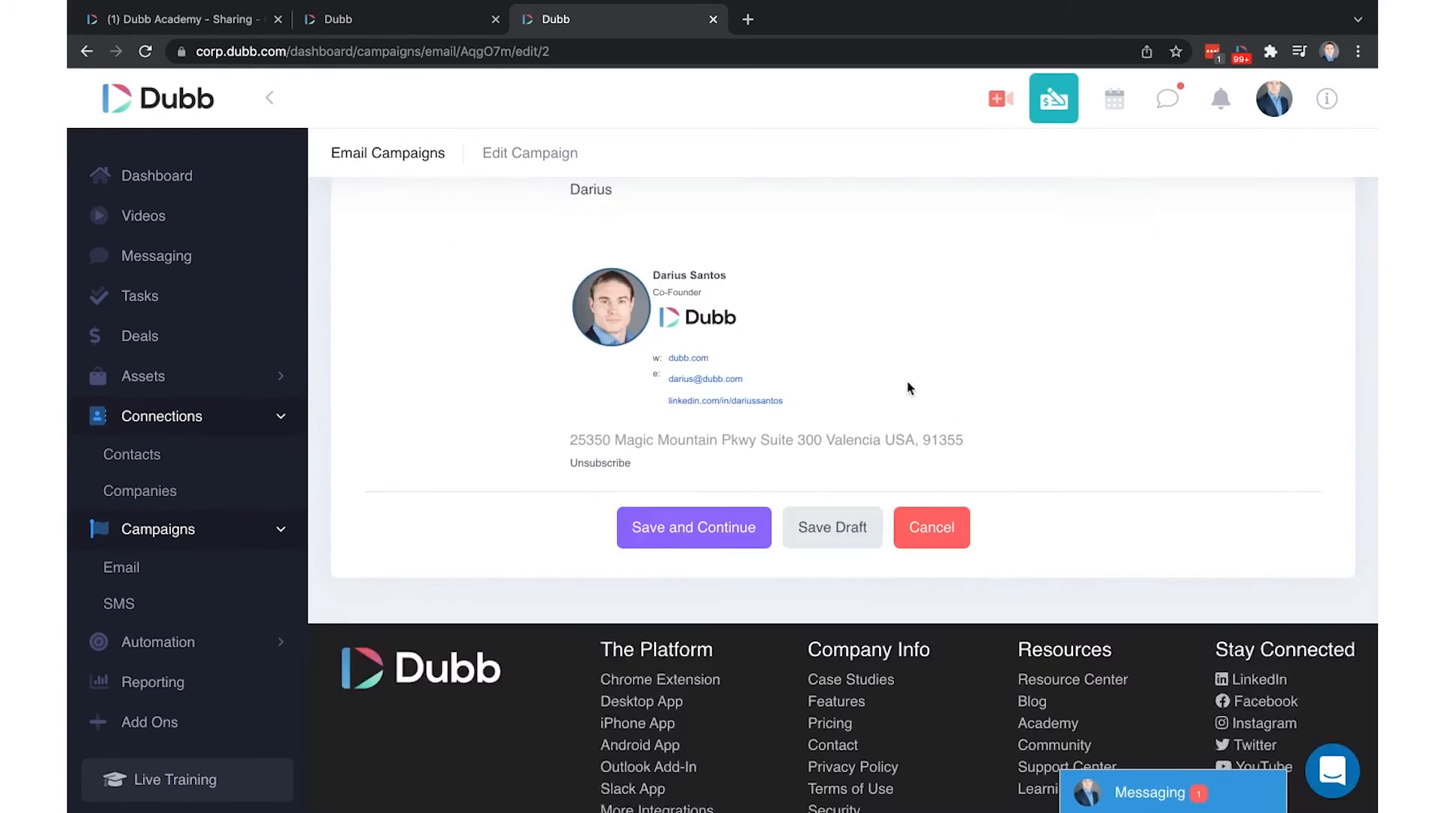
pyautogui.scroll(10, 917, 384)
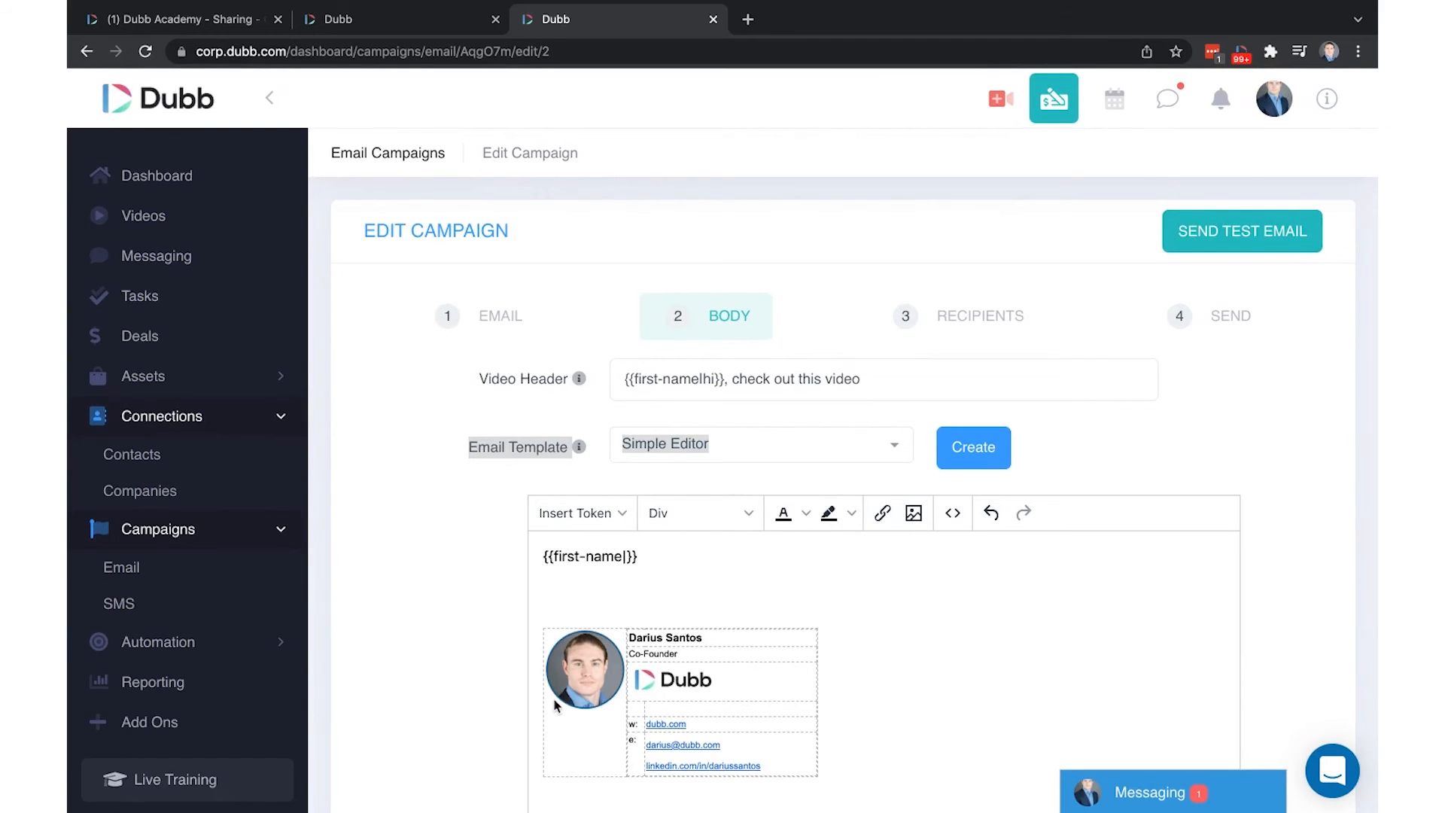
pyautogui.scroll(-6, 553, 704)
pyautogui.click(693, 666)
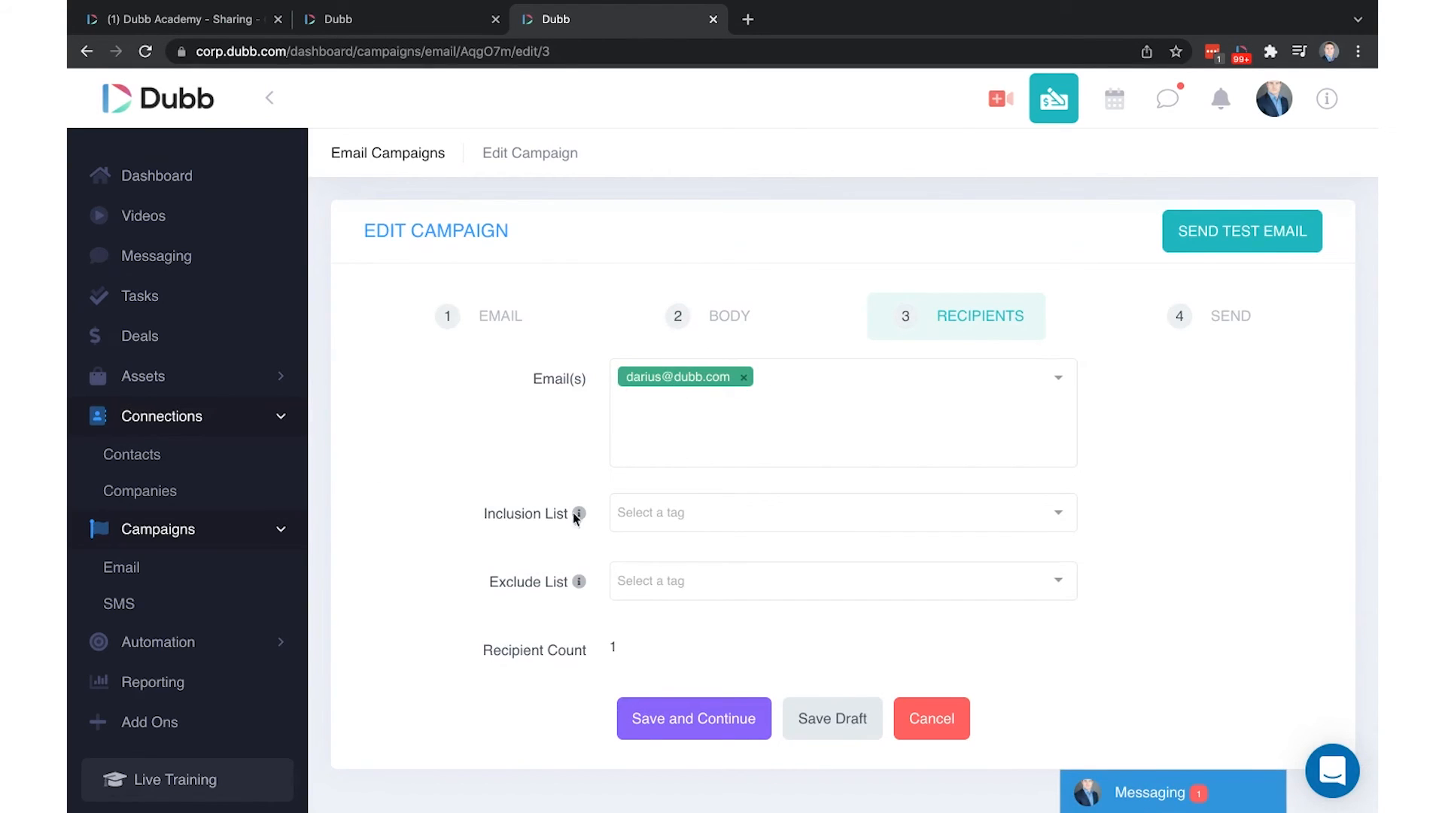
# Open the Inclusion List tag picker, then move to the 'test' campaign's Send step scheduled for December 30, 2021
pyautogui.click(669, 514)
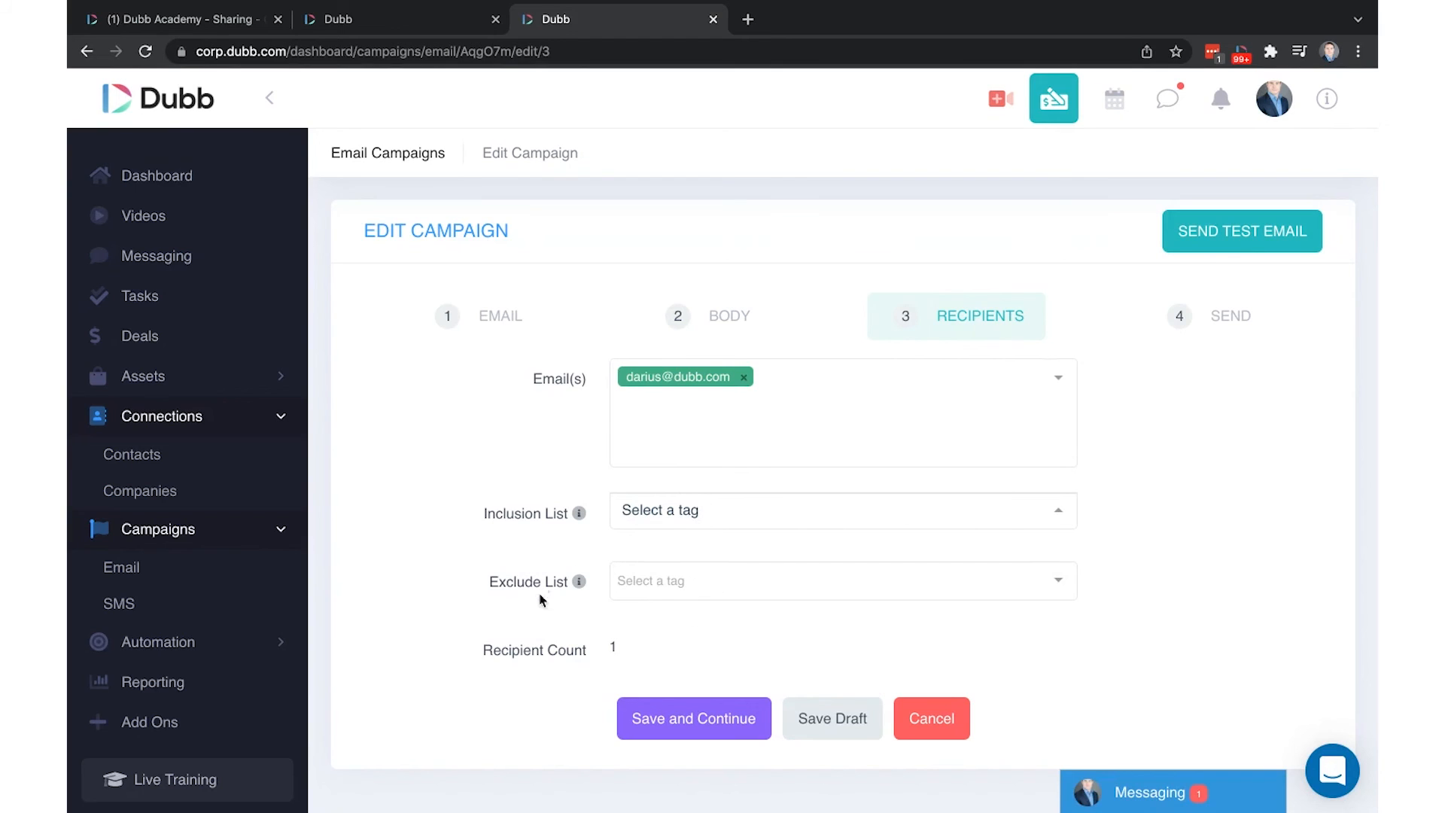
pyautogui.click(1180, 319)
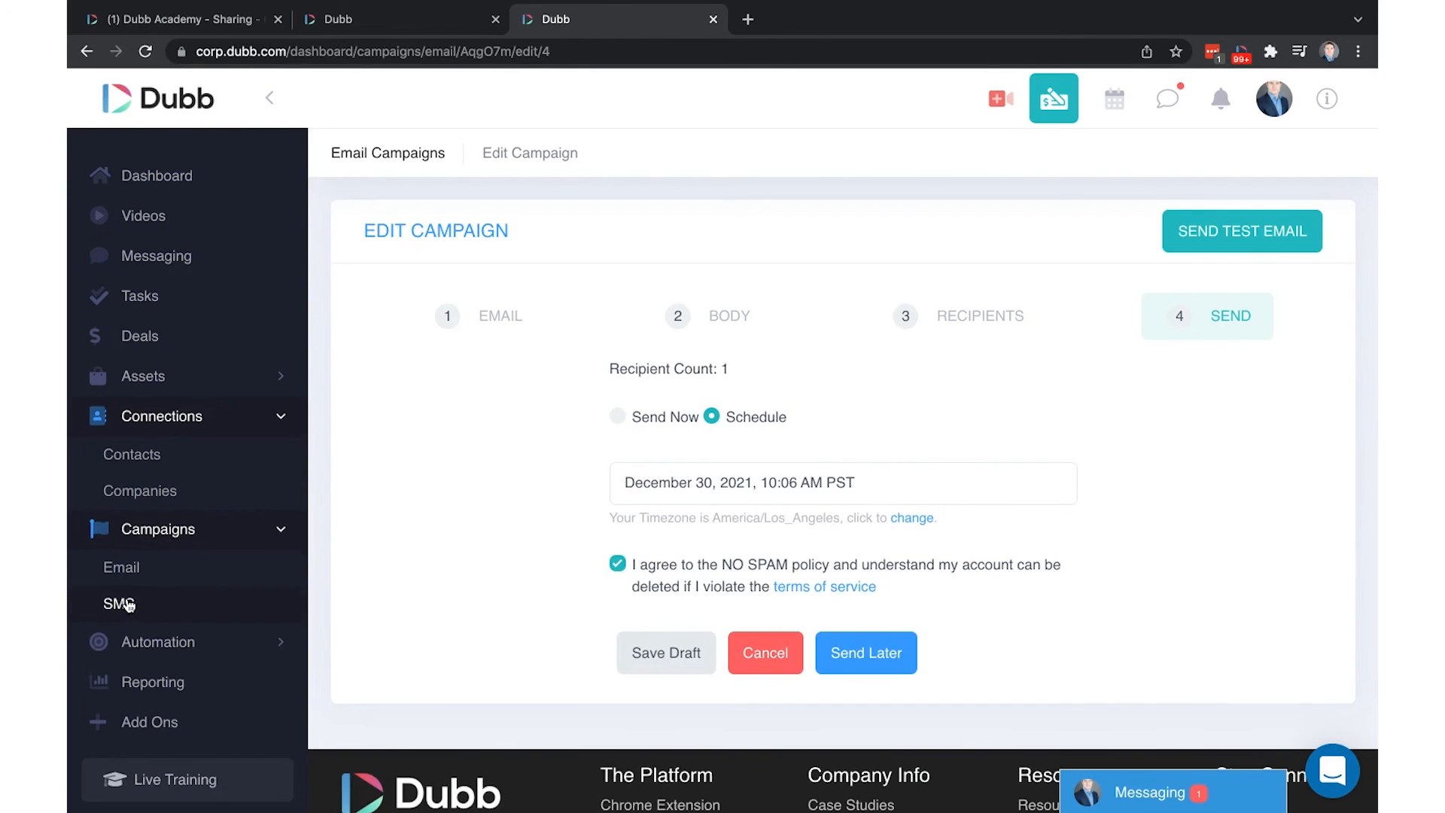
# Switch back to the Dubb Academy - Sharing tab with the filled Share and Send email form
pyautogui.click(211, 27)
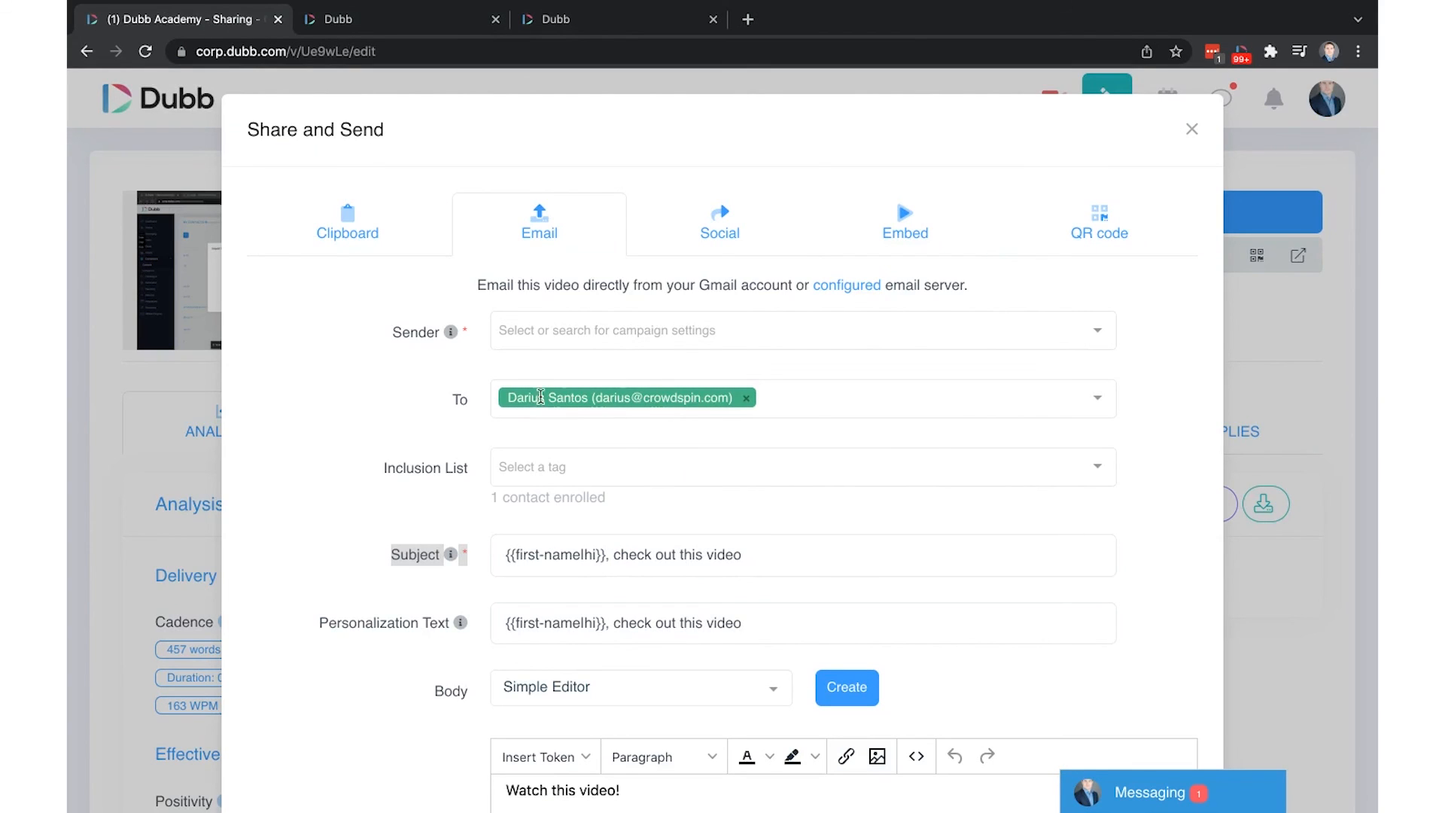